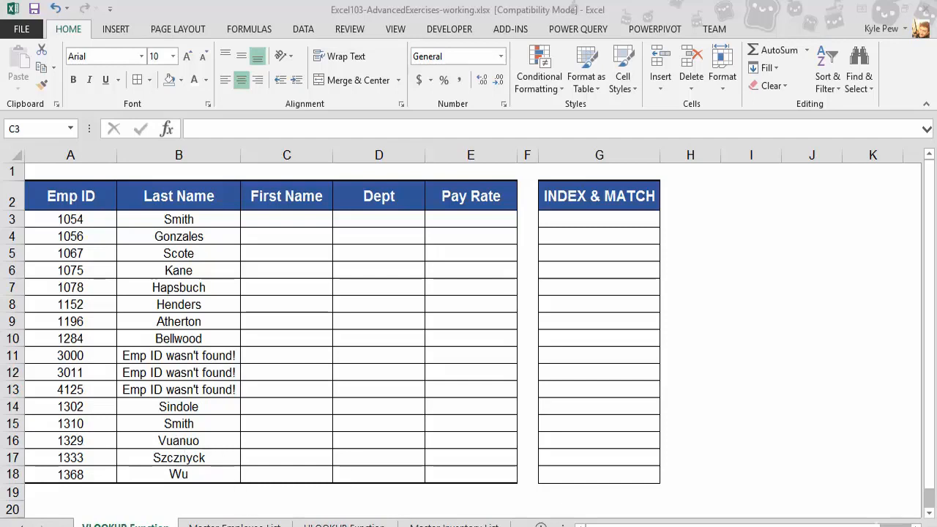
Compare the employee IDs on the VLOOKUP Function sheet with the Emp ID column of the Master Employee List
click(234, 525)
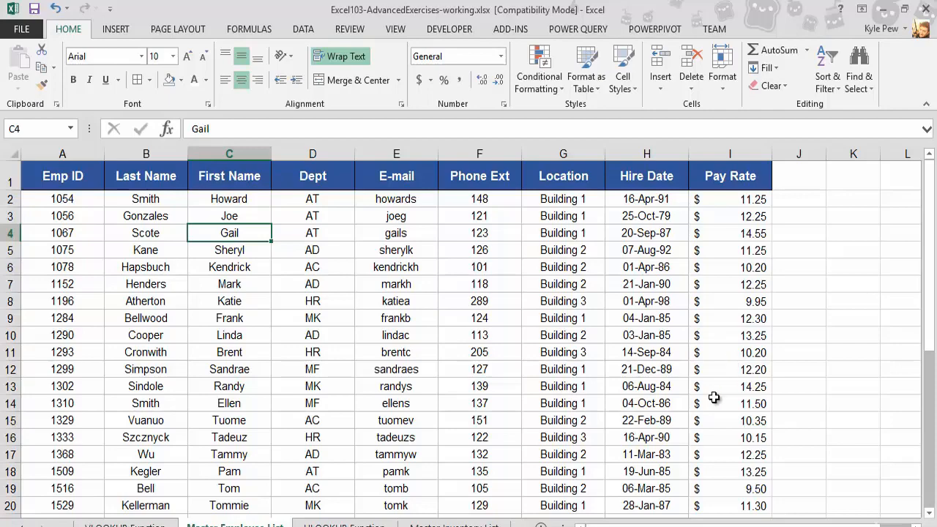
click(110, 525)
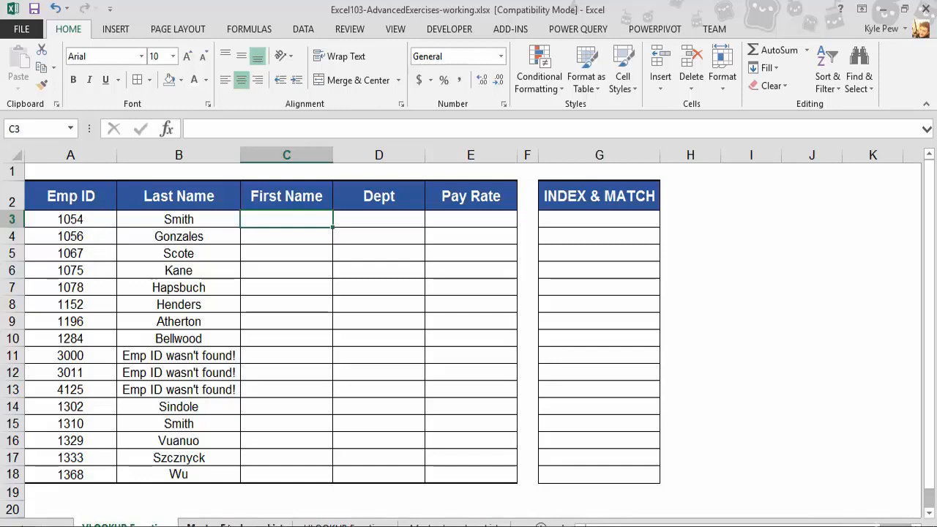
click(235, 525)
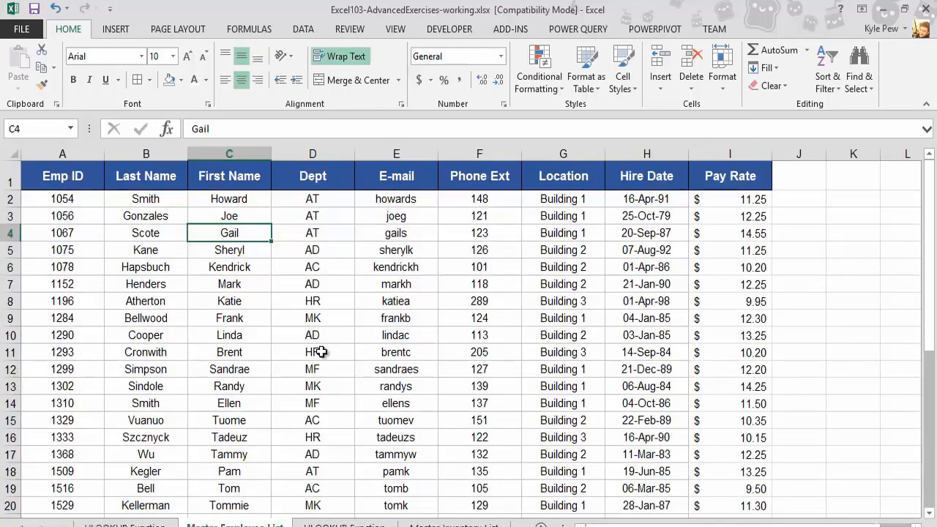
click(83, 335)
click(144, 339)
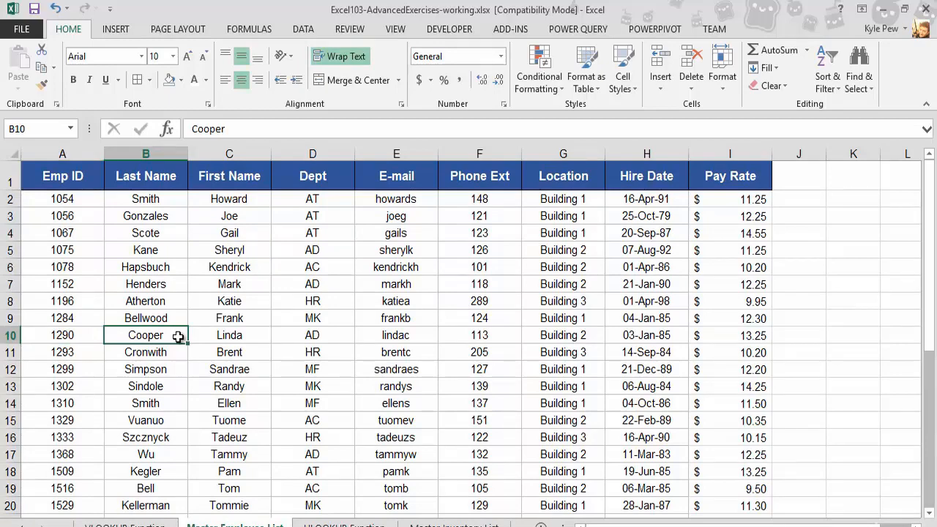
click(127, 526)
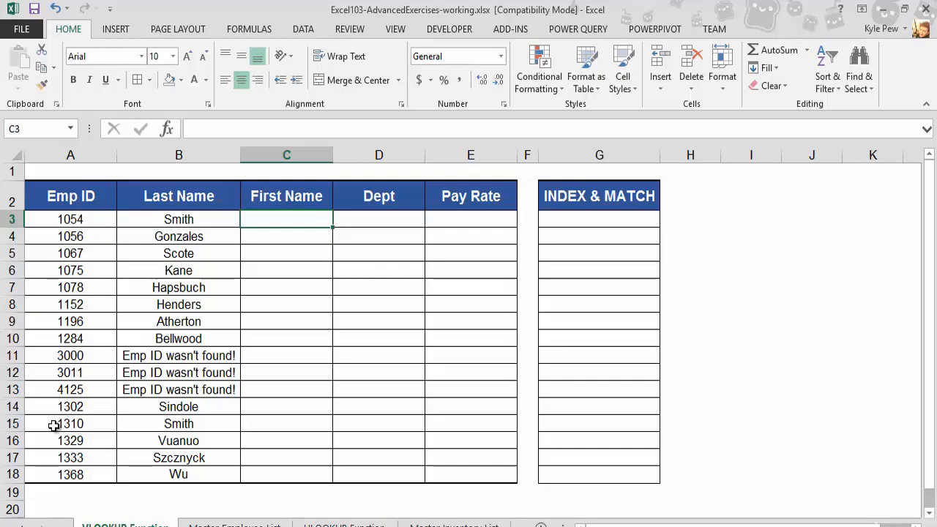
click(44, 218)
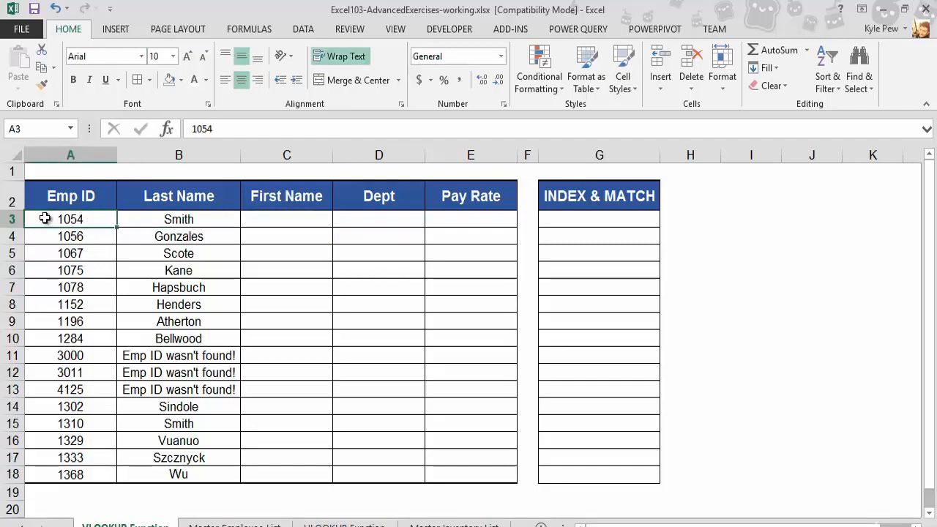
click(271, 526)
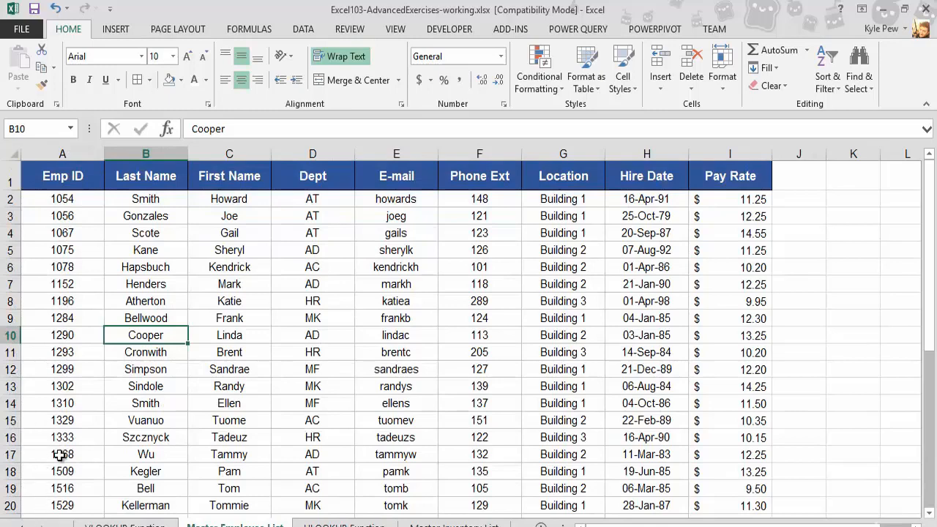
click(63, 201)
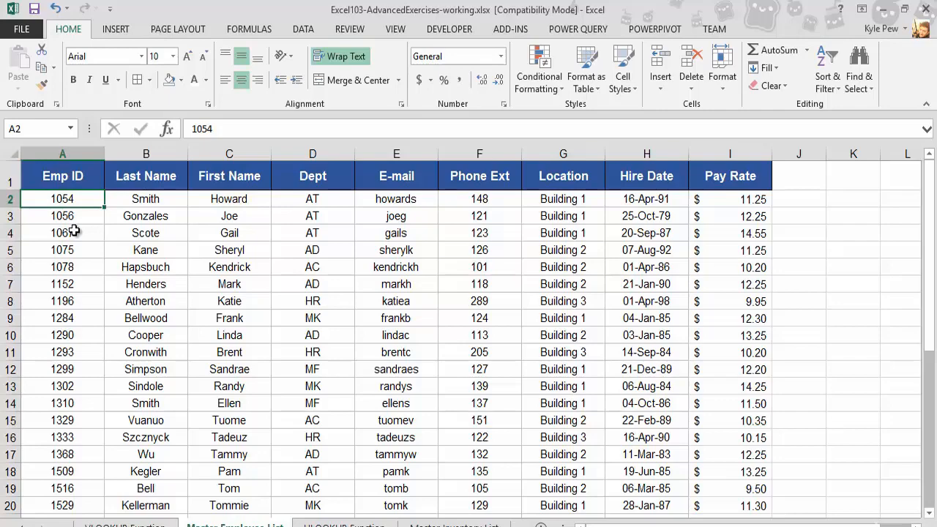
Insert a VLOOKUP function in cell C3 of the VLOOKUP Function sheet with A3 as its lookup value
click(119, 525)
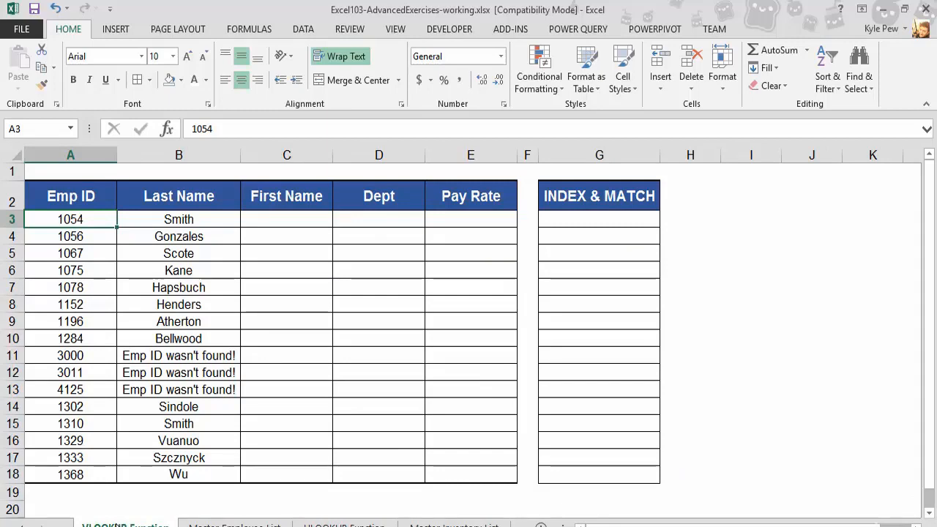
click(279, 222)
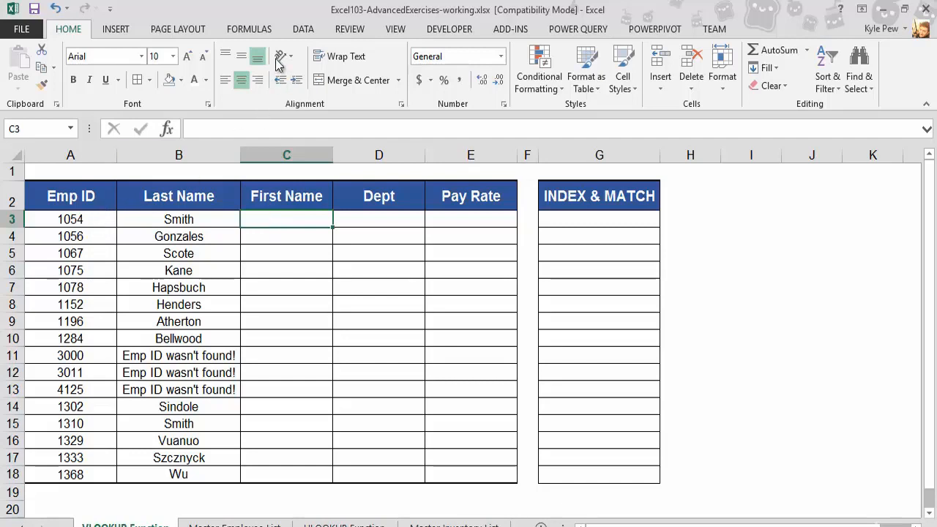
click(251, 28)
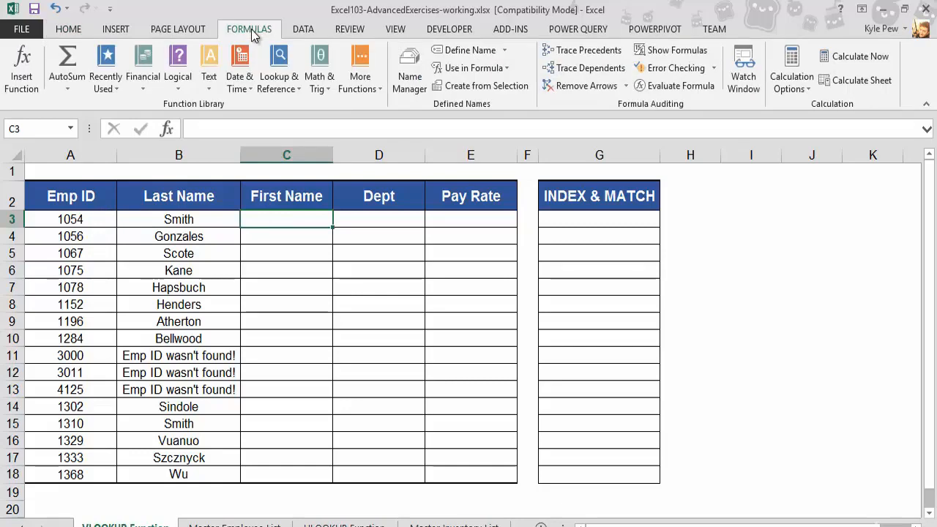
click(279, 87)
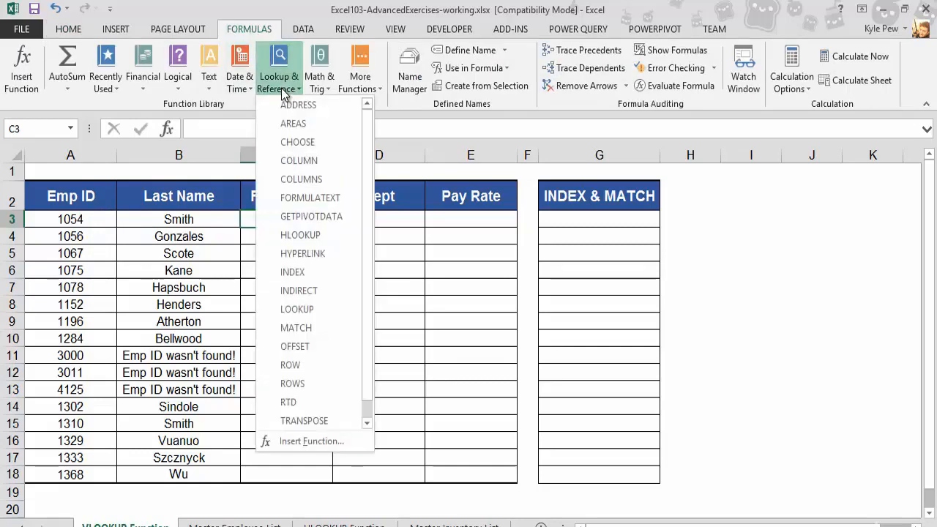
scroll(296, 217, down, 1)
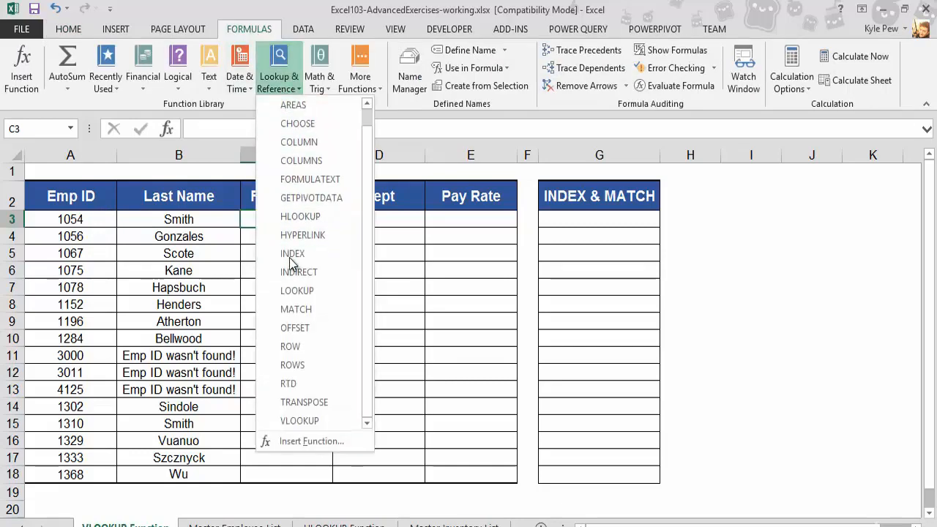
click(307, 422)
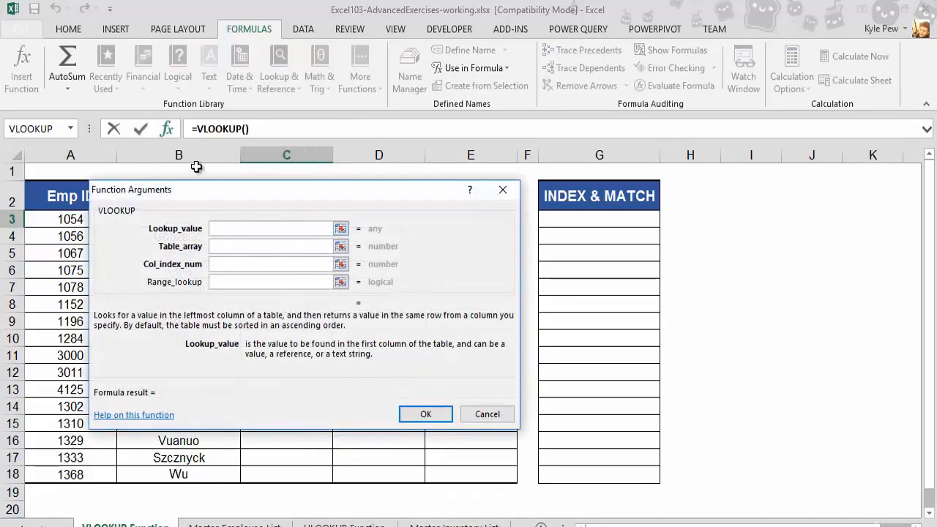
drag(190, 192, 225, 157)
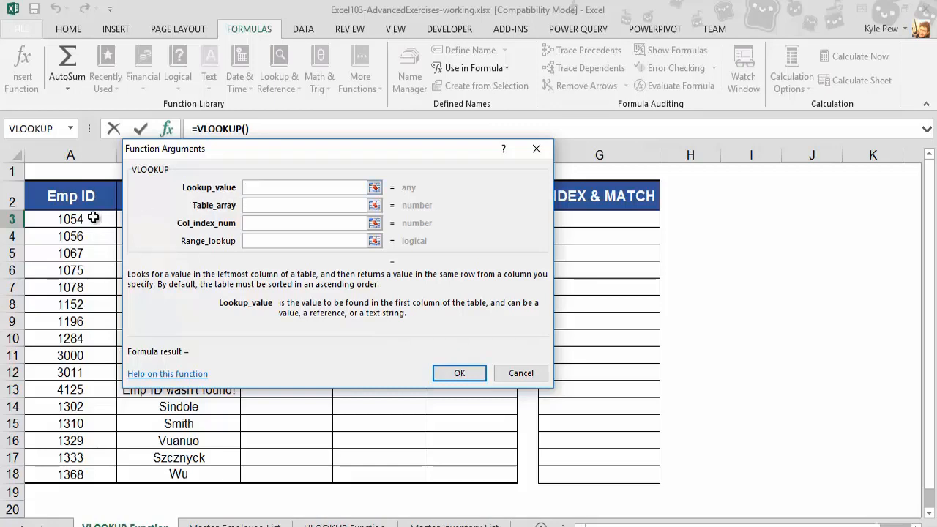
click(65, 218)
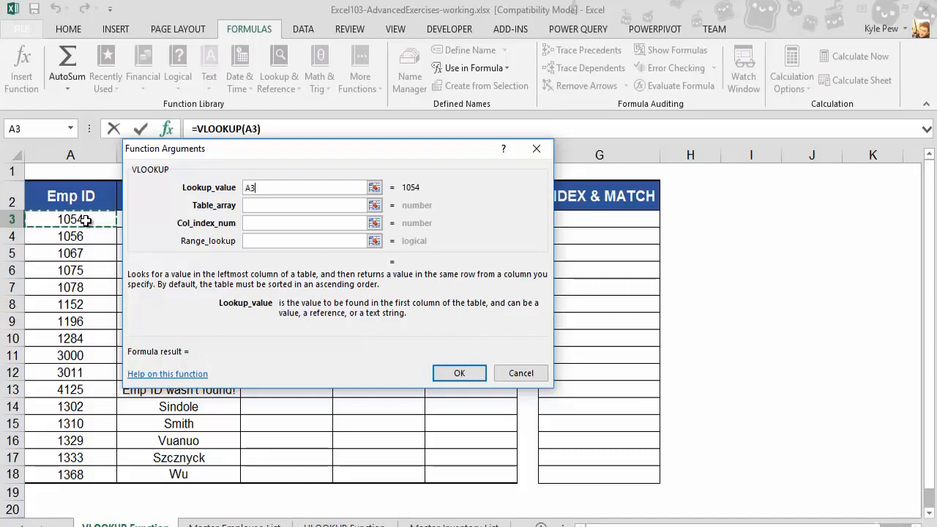
Set the VLOOKUP table array to the range A1:I38 on the Master Employee List sheet
click(258, 205)
click(259, 205)
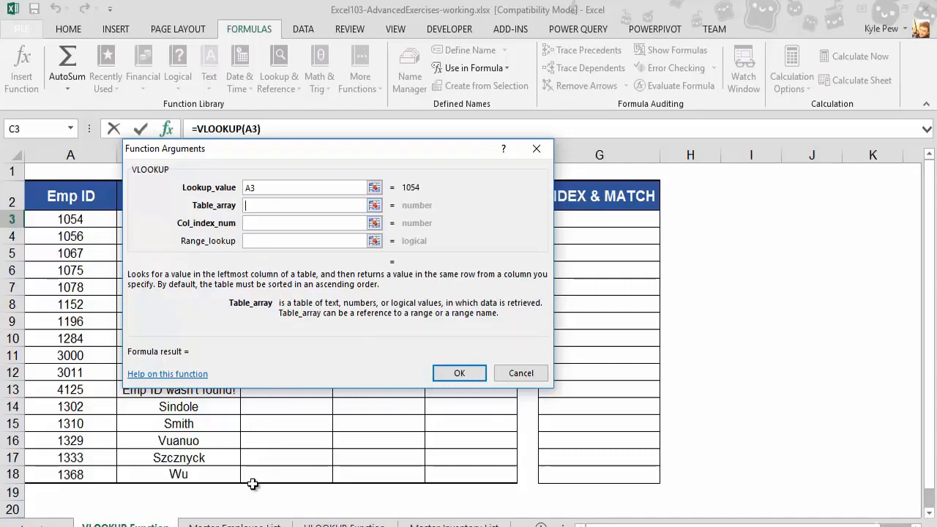
click(235, 524)
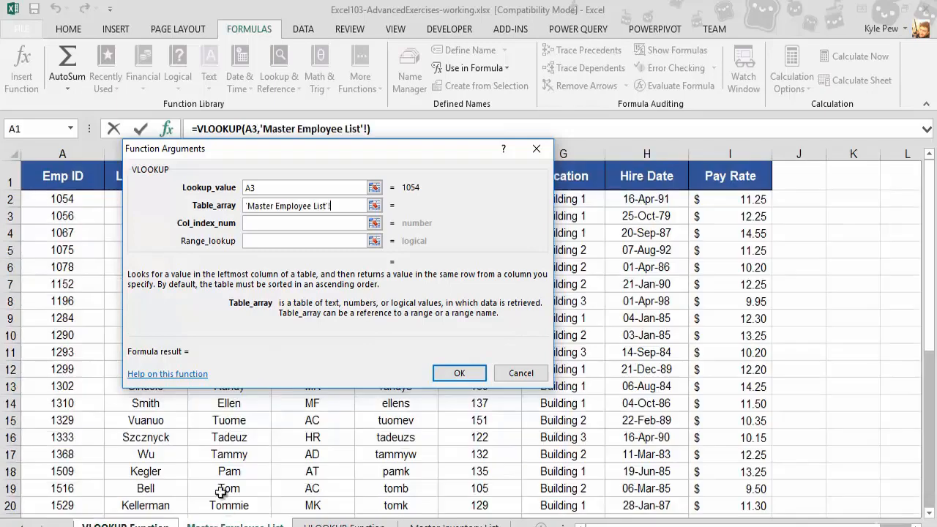
click(72, 175)
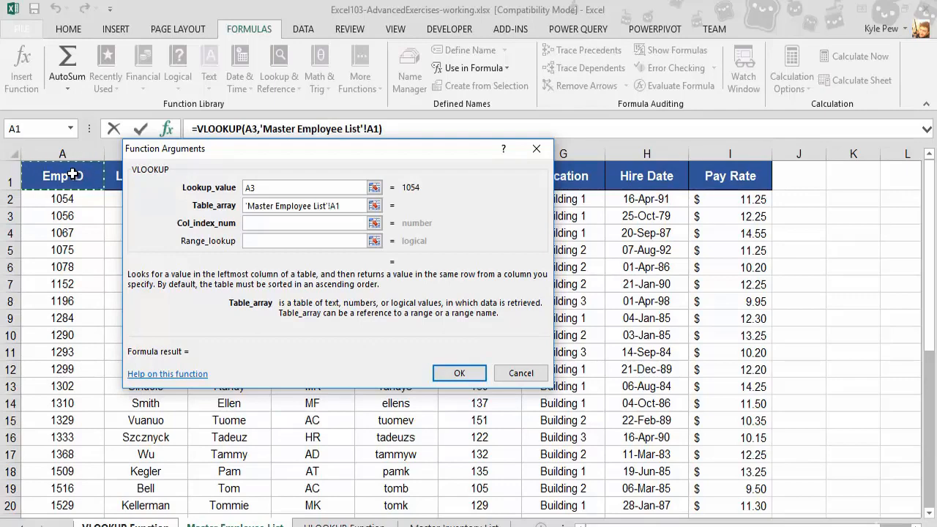
key(ctrl+shift+Down)
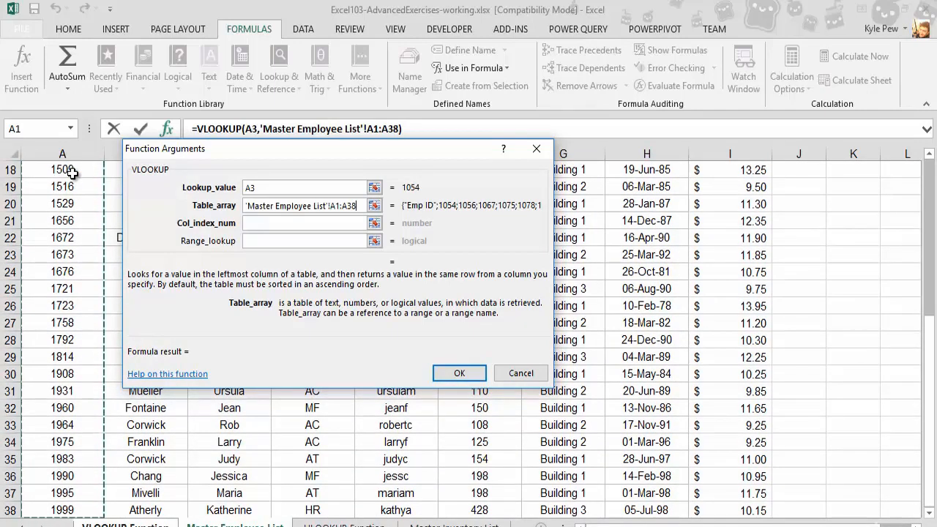
key(ctrl+shift+Right)
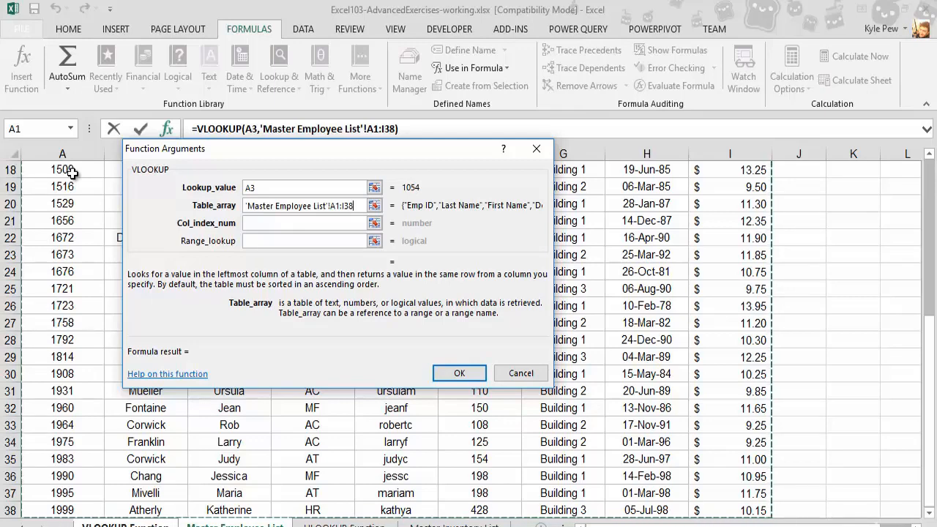
Complete the VLOOKUP with column index 3 and a range lookup of false for an exact match
drag(928, 375, 927, 208)
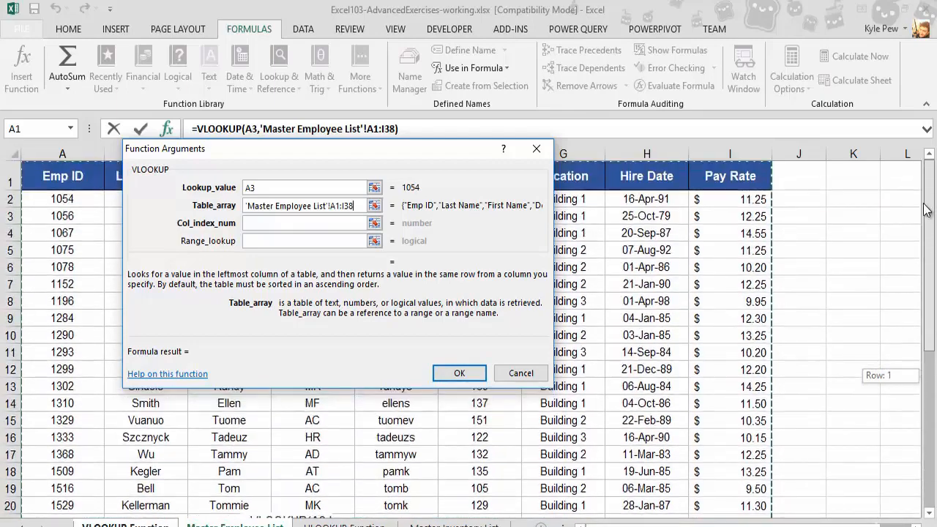
drag(217, 238, 265, 342)
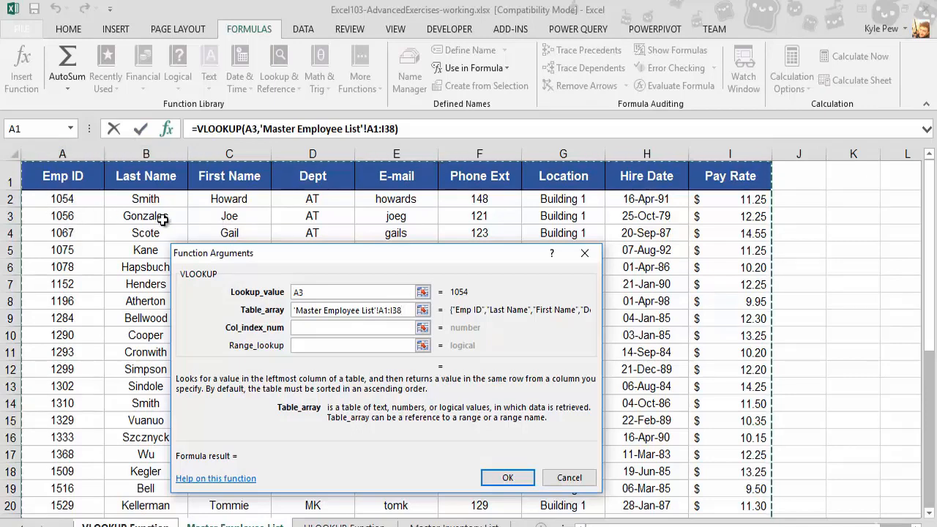
click(300, 327)
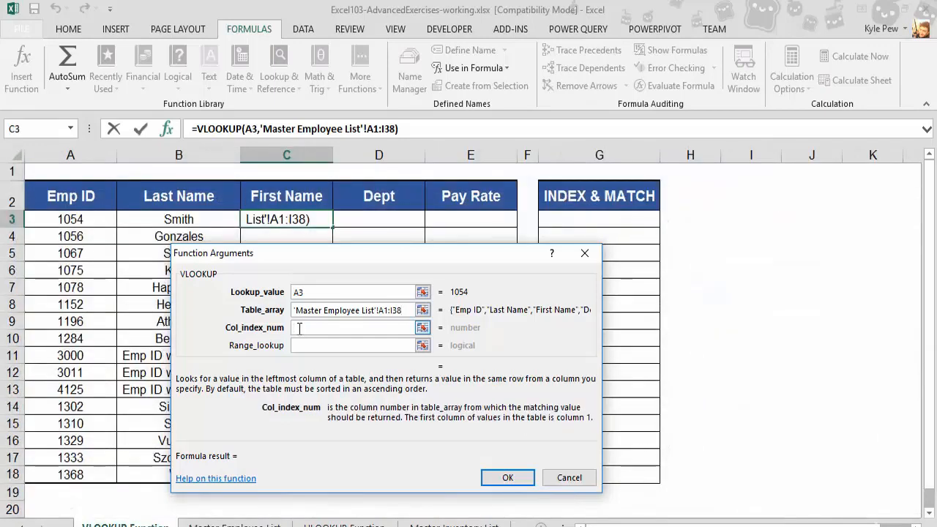
text(3)
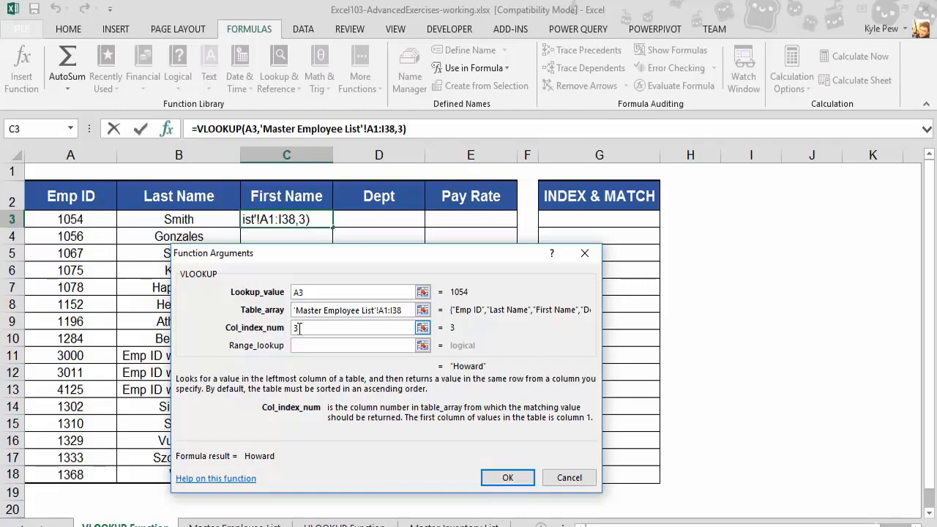
click(300, 346)
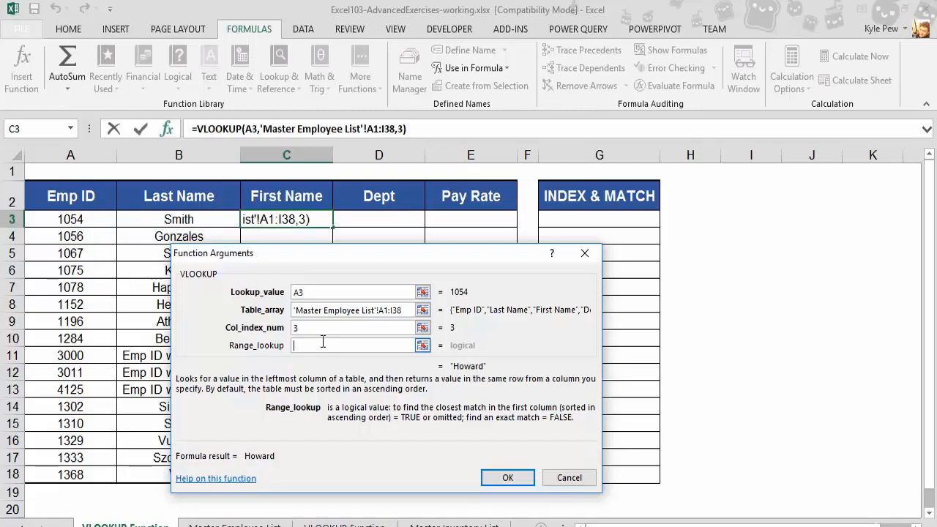
text(f)
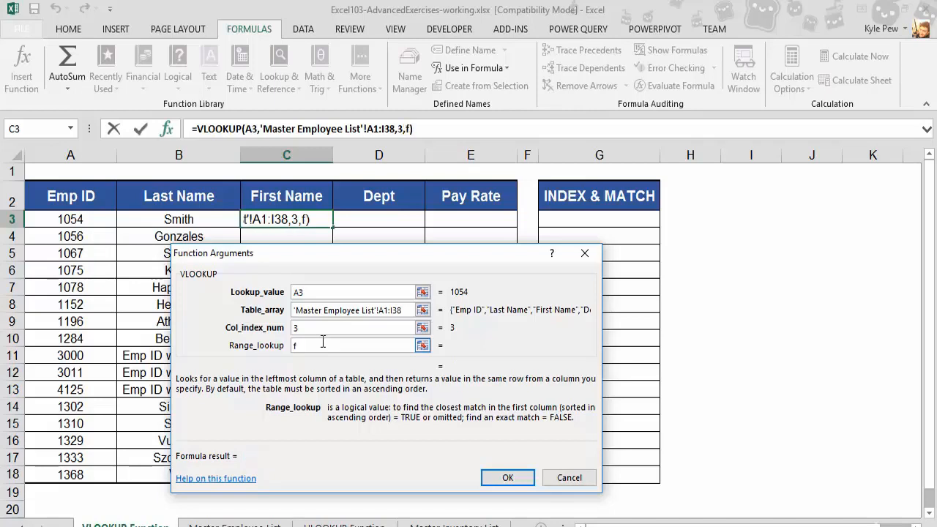
text(alse)
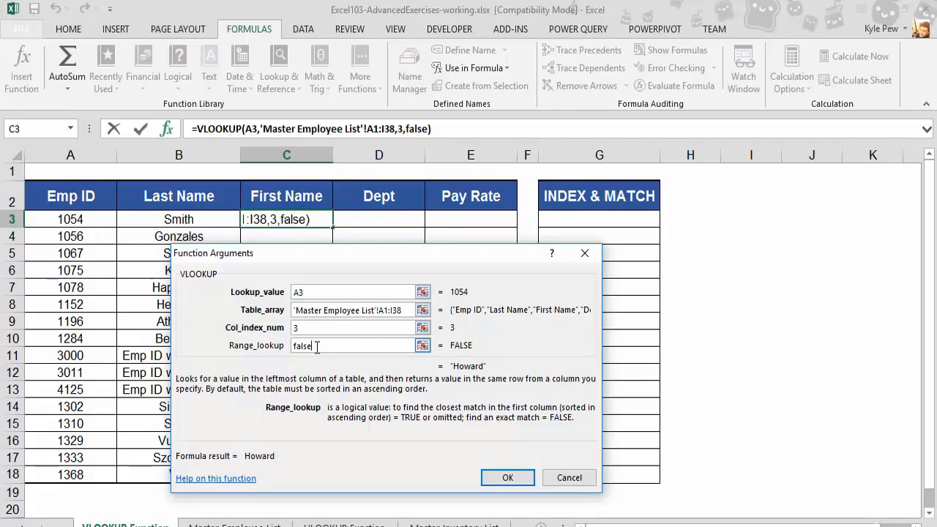
click(506, 478)
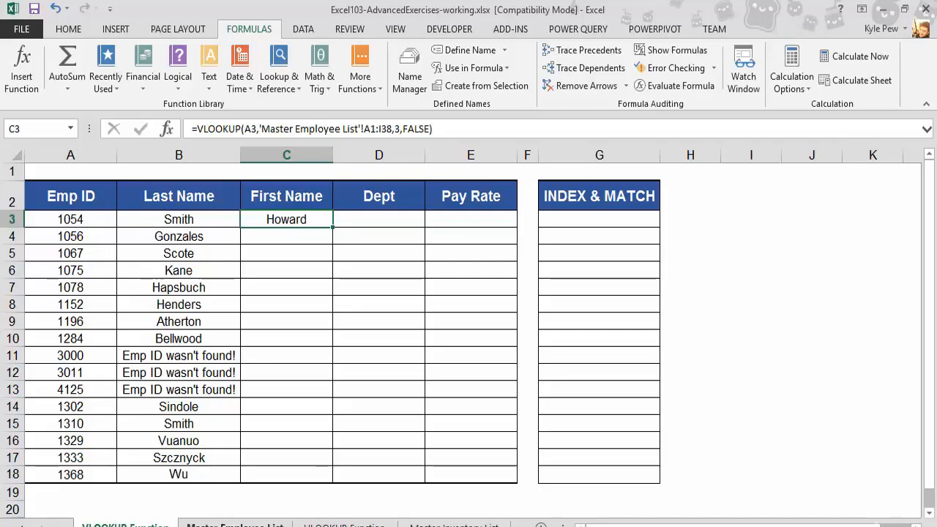
Check the first result against the Master Employee List and fill the C3 formula down through C18
click(235, 524)
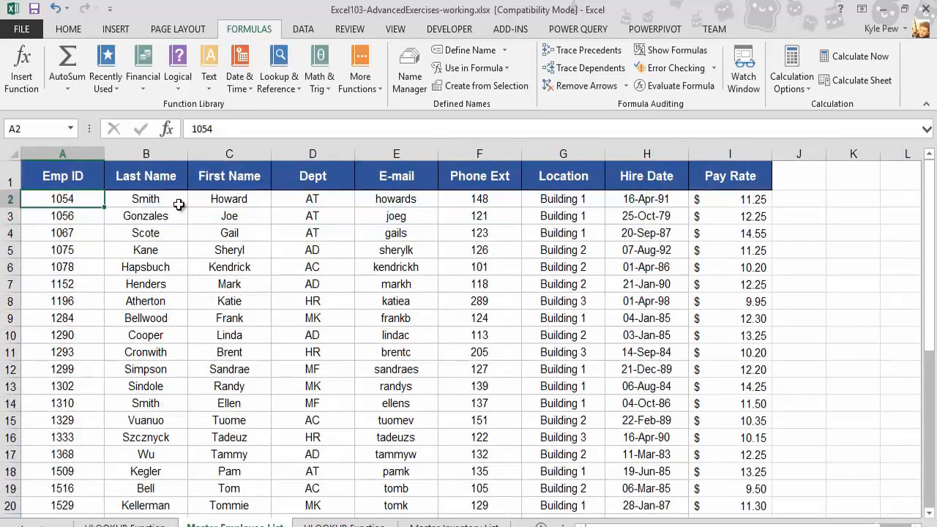
click(126, 525)
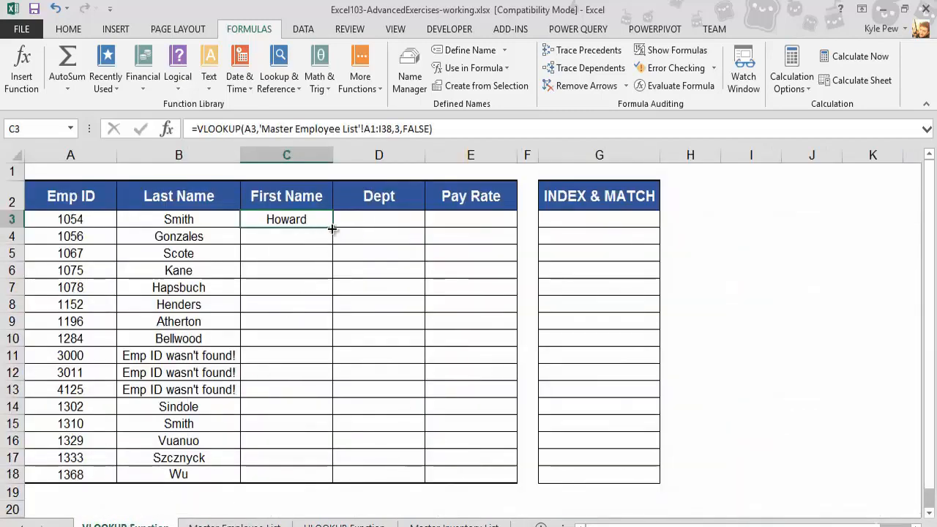
drag(333, 229, 302, 476)
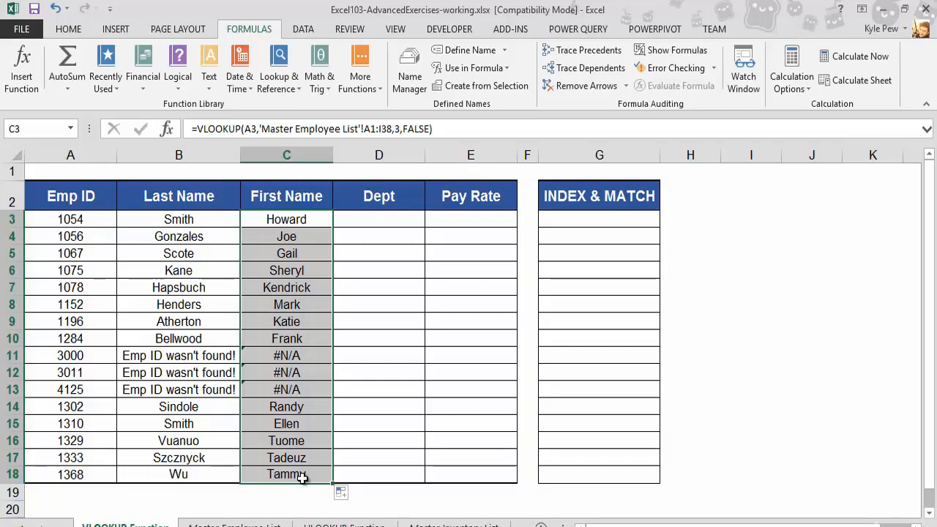
Compare the HLOOKUP Function sheet with the layout of the Master Employee List, ending on the HLOOKUP Function sheet
key(ctrl+Page_Down)
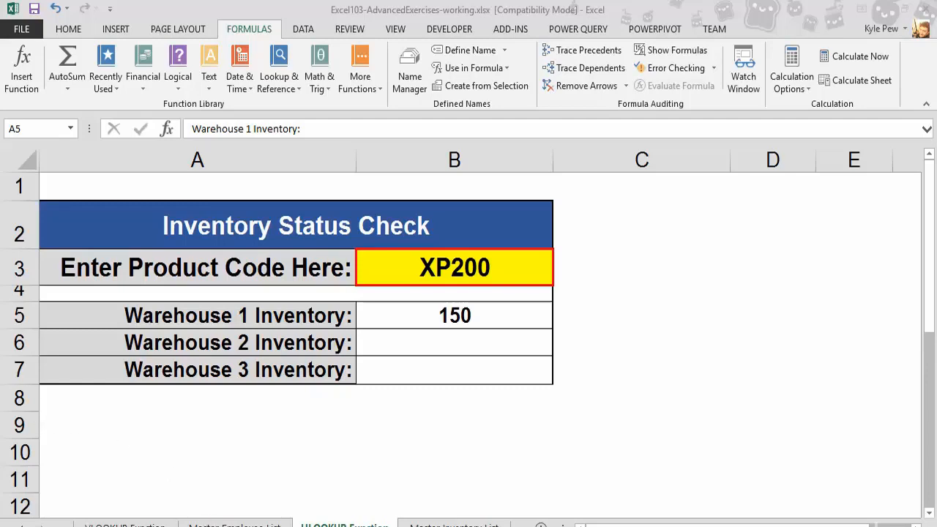
click(234, 525)
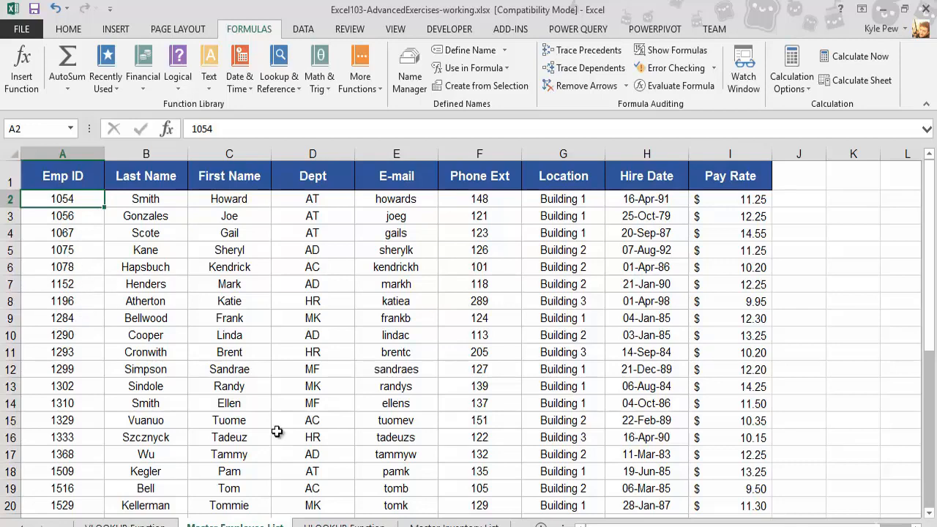
click(340, 525)
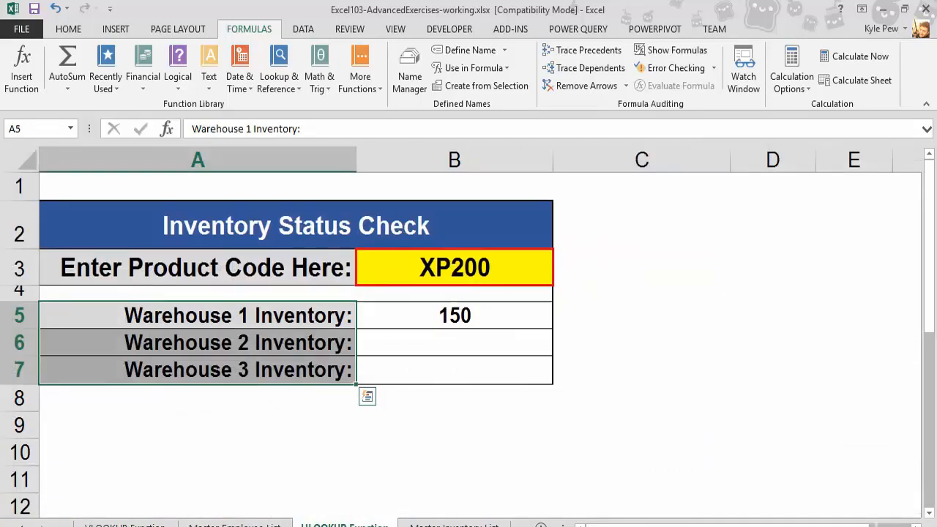
Compare the product codes and warehouse rows on the Master Inventory List with the Inventory Status Check, ending on the HLOOKUP Function sheet
click(432, 524)
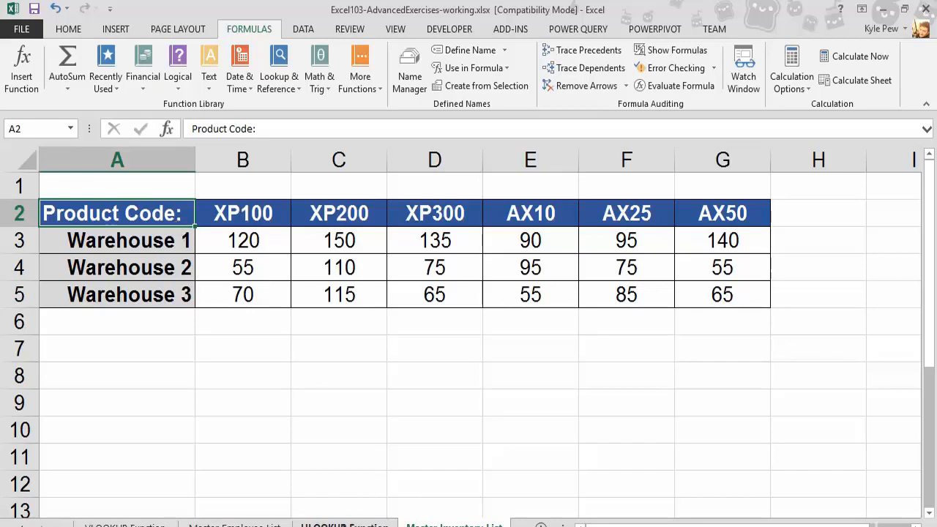
click(351, 524)
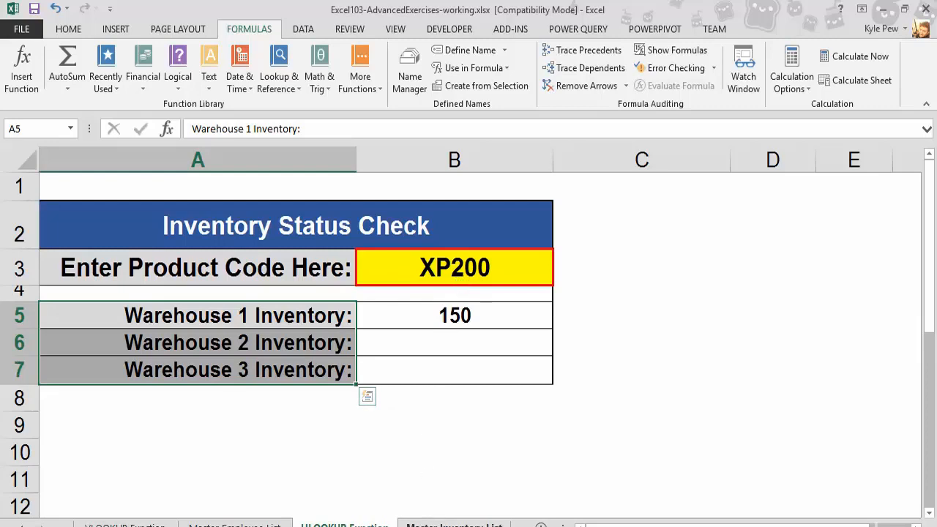
click(448, 524)
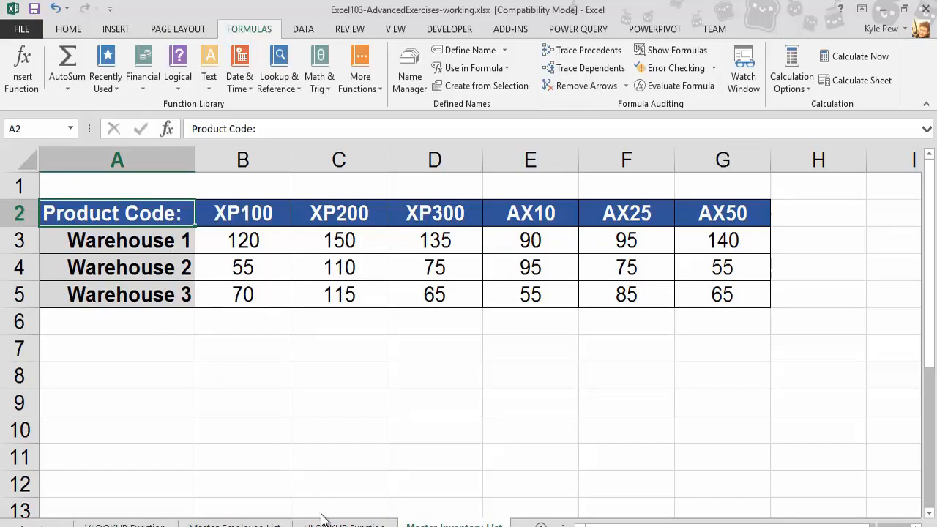
click(344, 525)
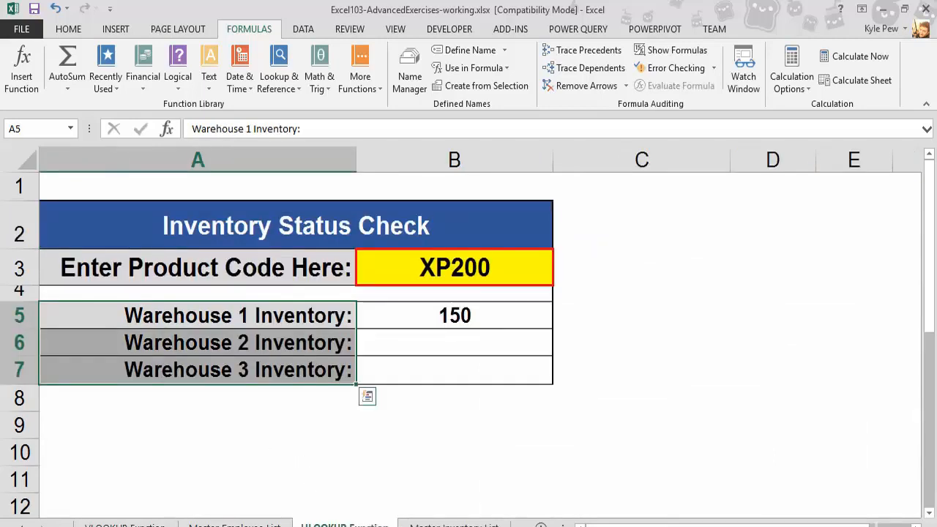
Insert an HLOOKUP function in B6 for the Warehouse 2 inventory, using the product code in B3 as the lookup value
click(387, 349)
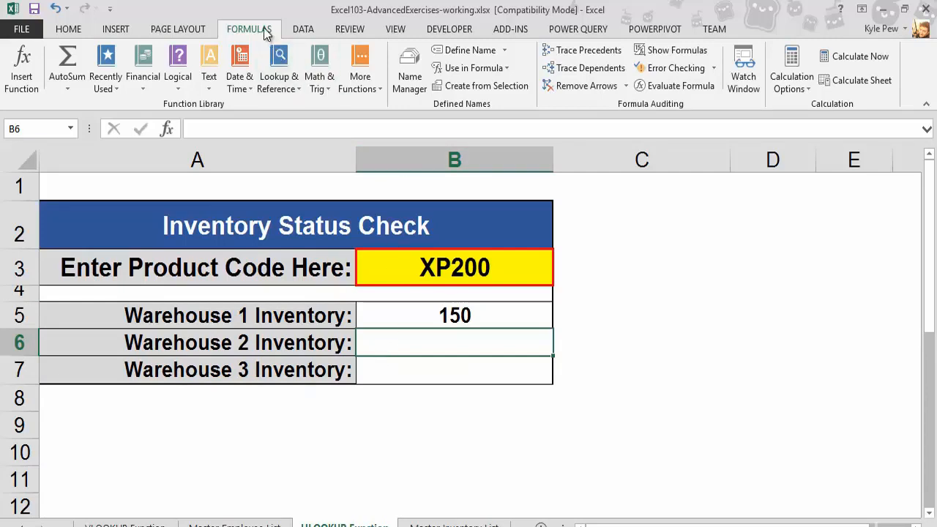
click(277, 86)
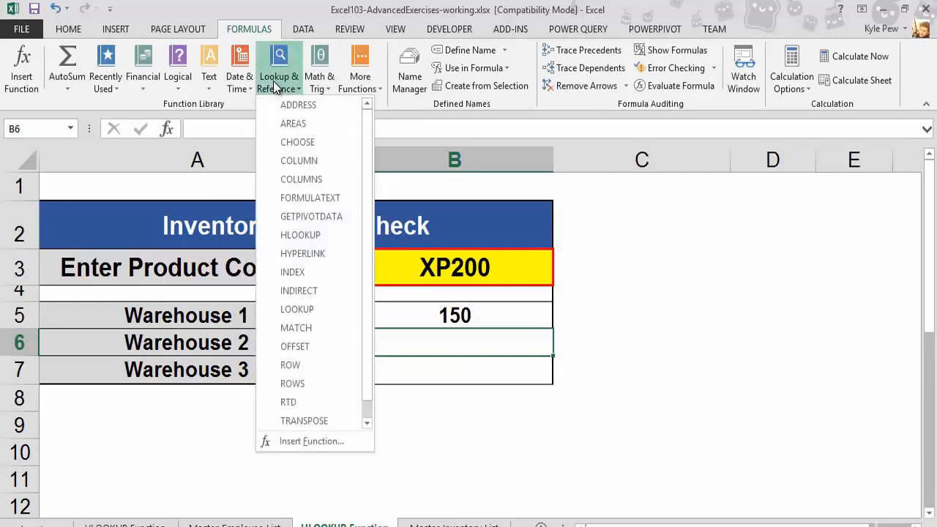
click(309, 236)
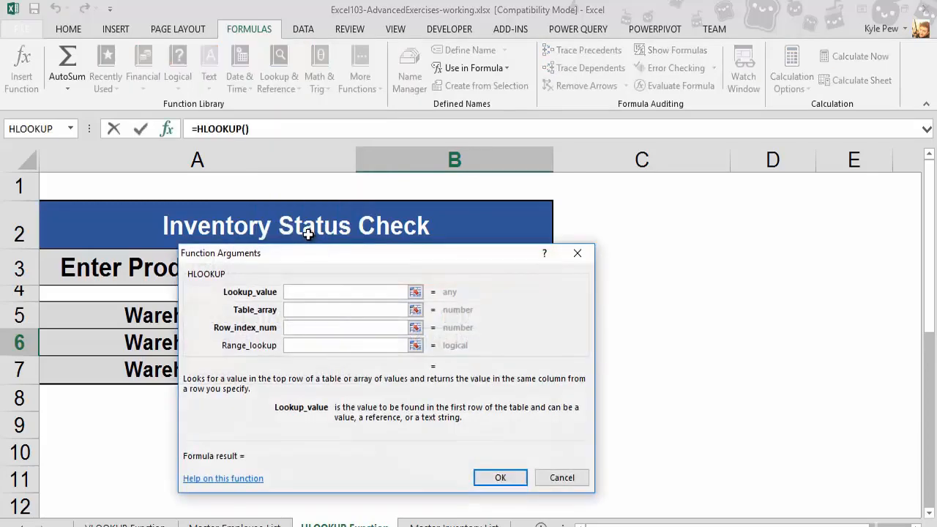
drag(306, 252, 254, 178)
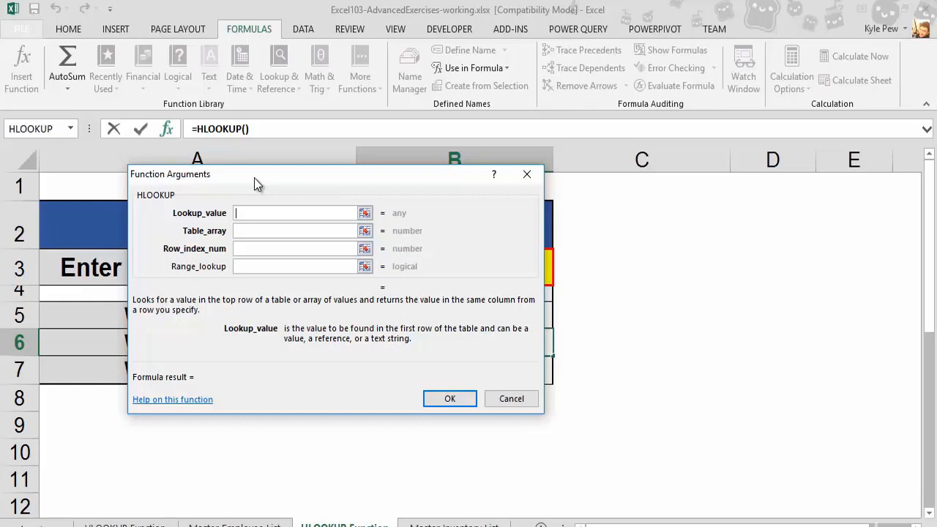
drag(254, 178, 296, 326)
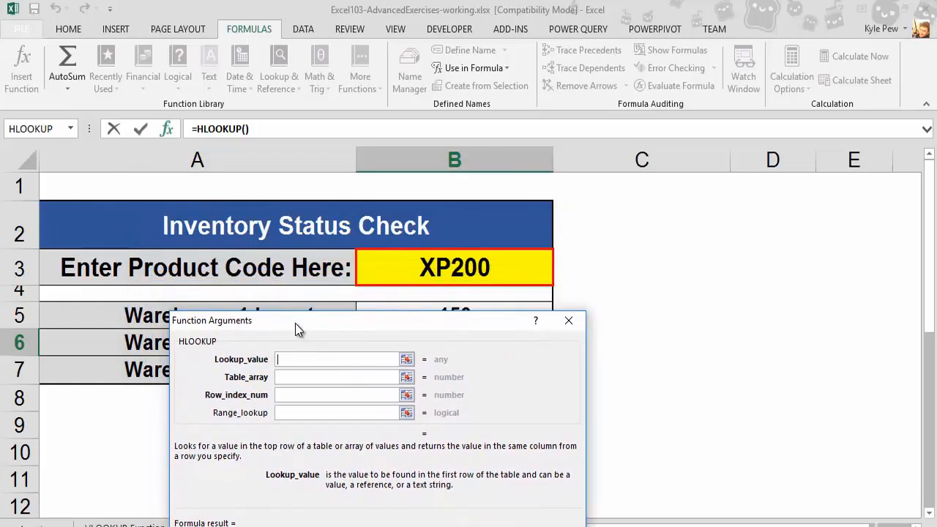
click(457, 270)
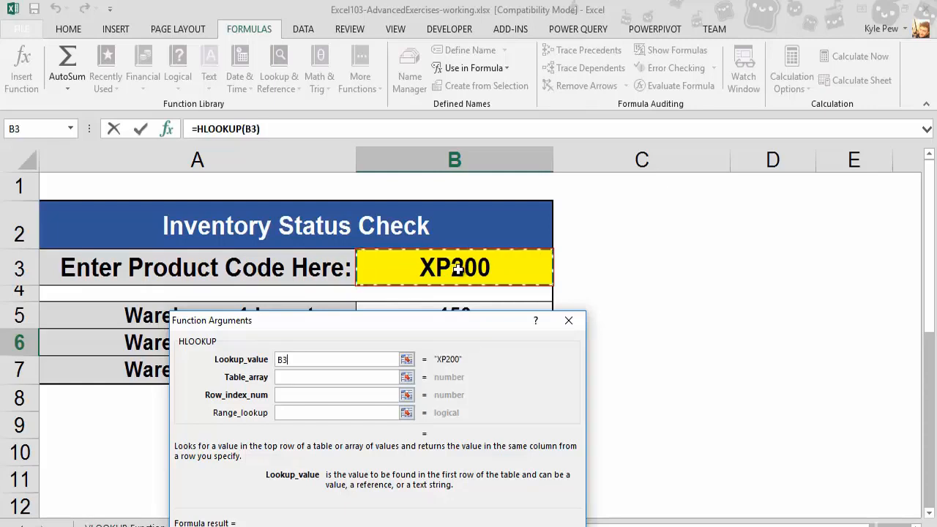
Set the HLOOKUP table array to the range A2:G5 on the Master Inventory List sheet
click(286, 377)
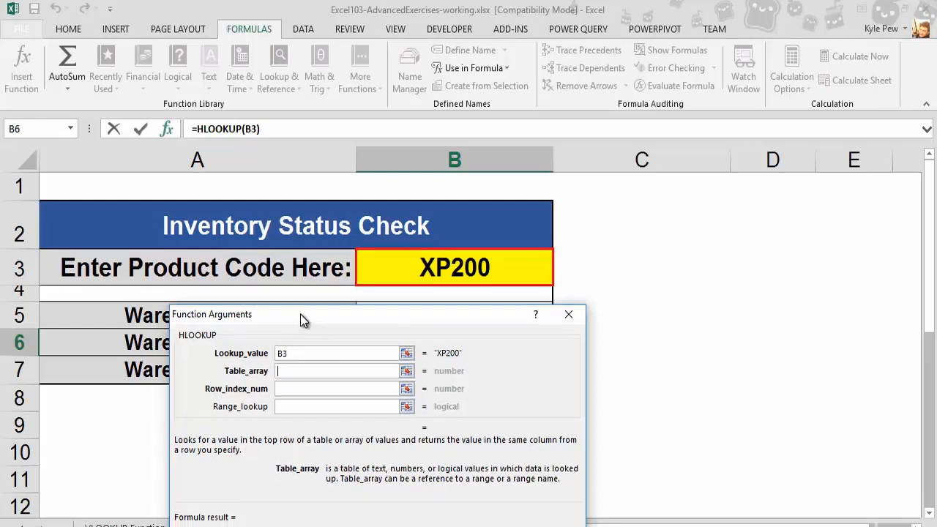
drag(306, 318, 277, 210)
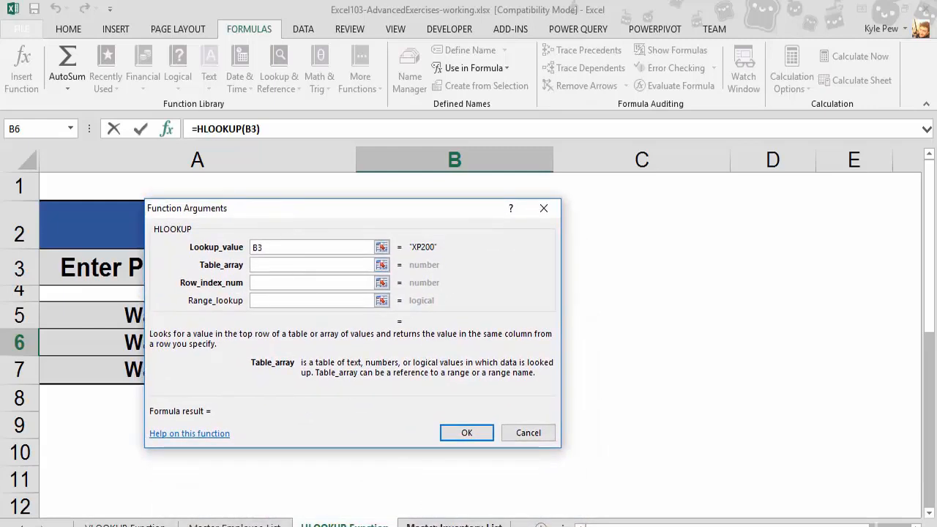
click(453, 524)
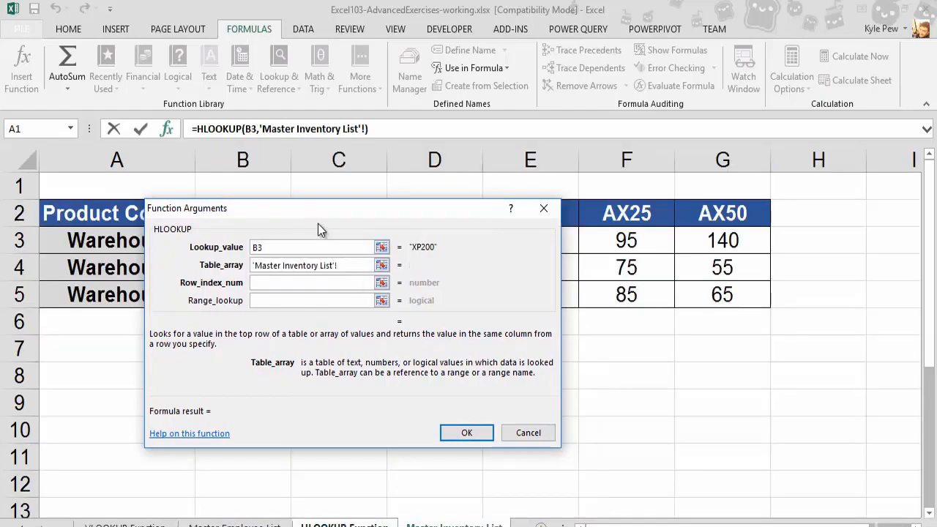
drag(318, 230, 308, 342)
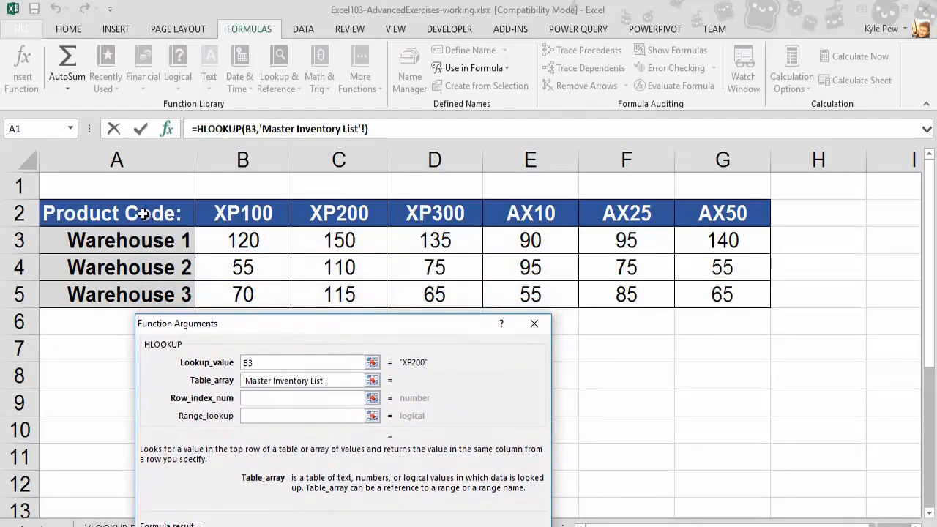
drag(144, 213, 702, 290)
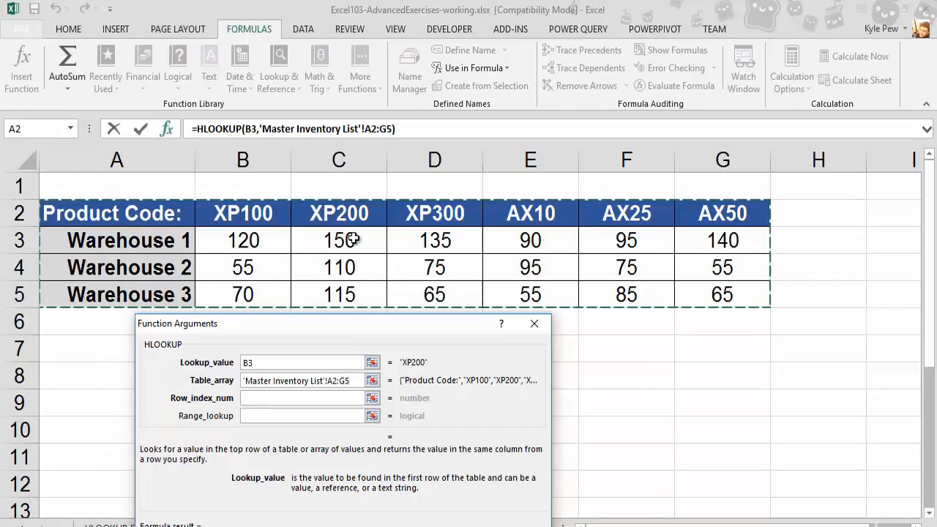
Complete the HLOOKUP with row index 3 and a range lookup of false for an exact match
click(263, 397)
text(3)
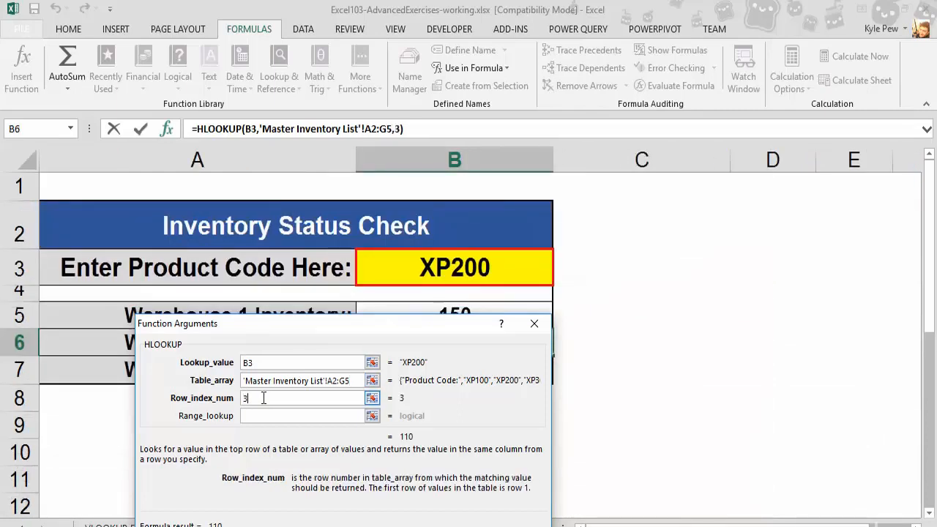
click(247, 415)
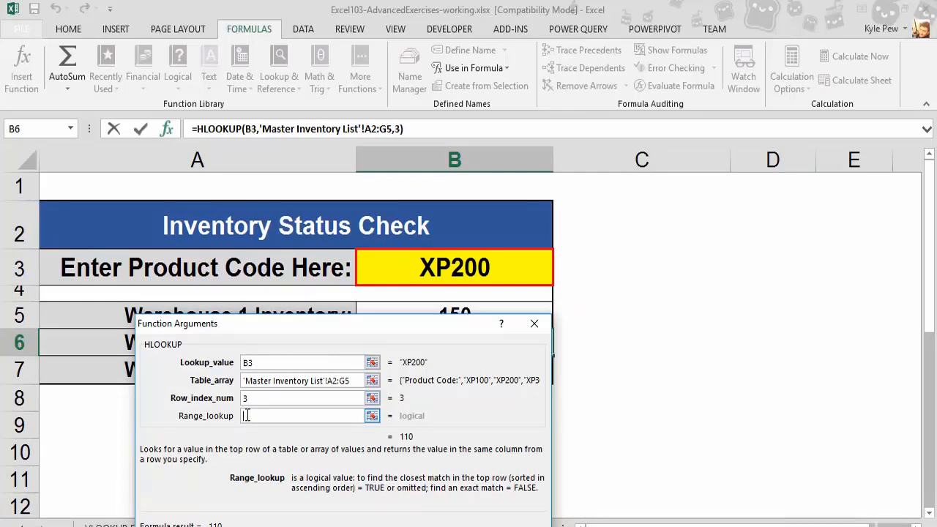
text(false)
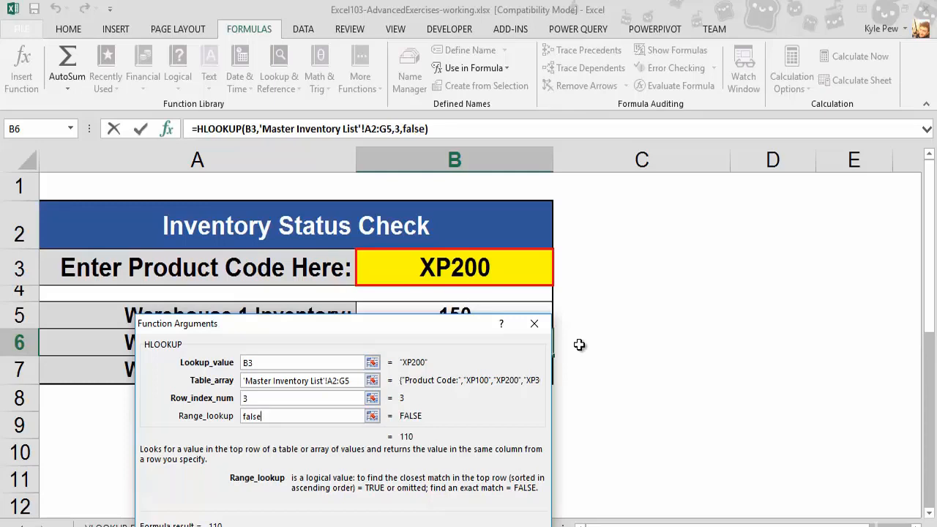
key(Return)
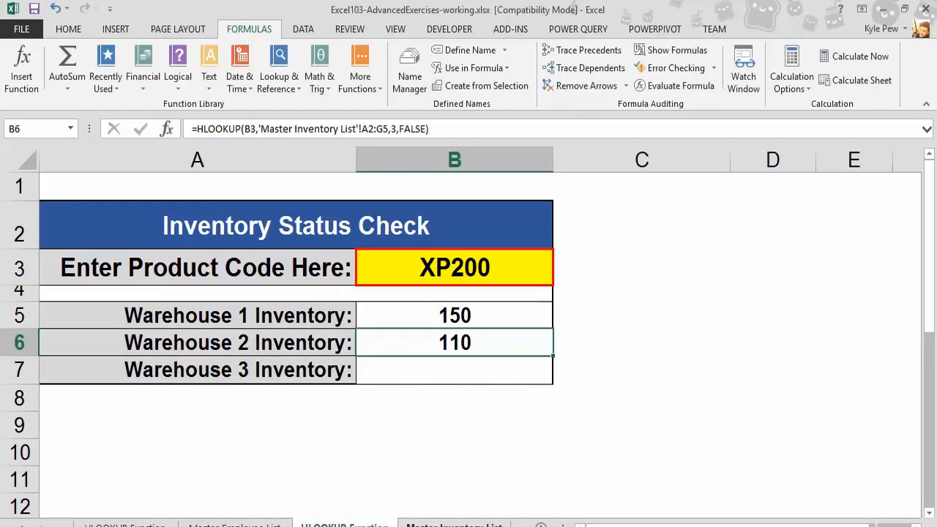
Check the Warehouse 2 result against the Master Inventory List and review the layout of the Master Employee List
click(432, 524)
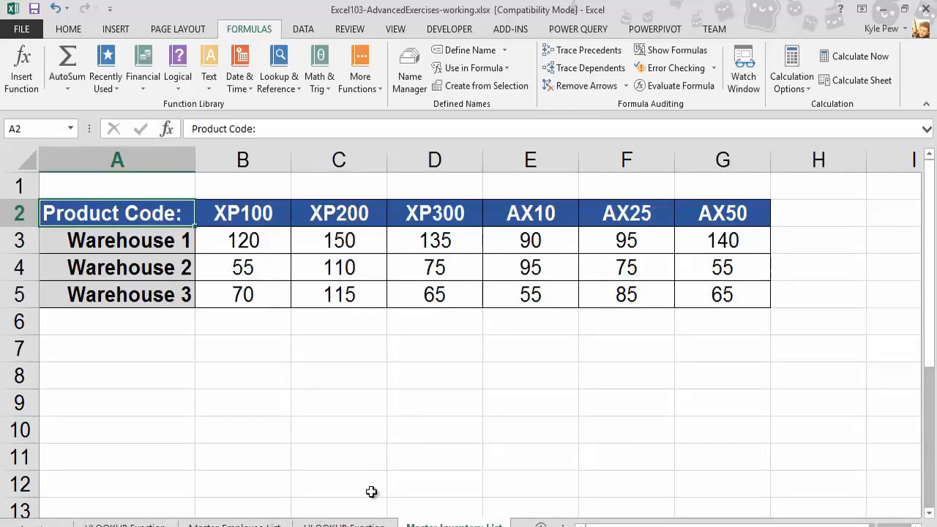
click(343, 524)
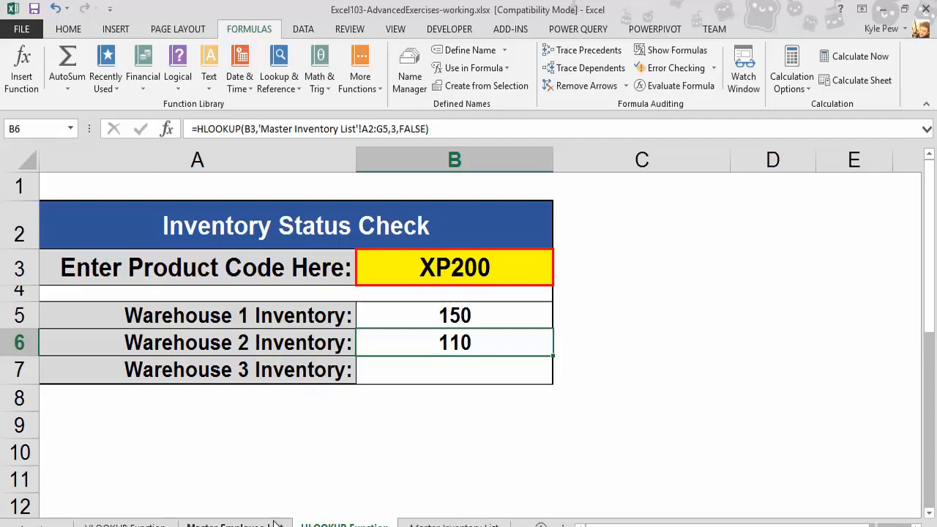
click(245, 524)
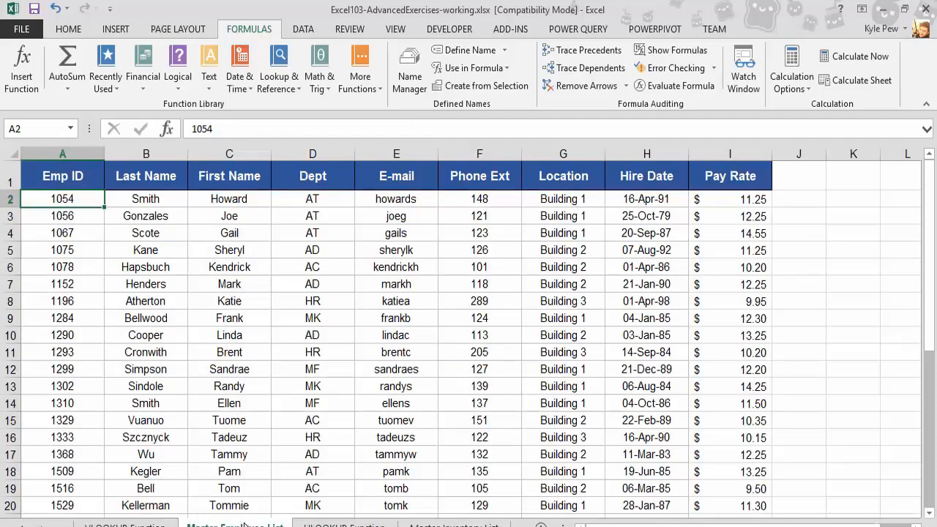
click(341, 524)
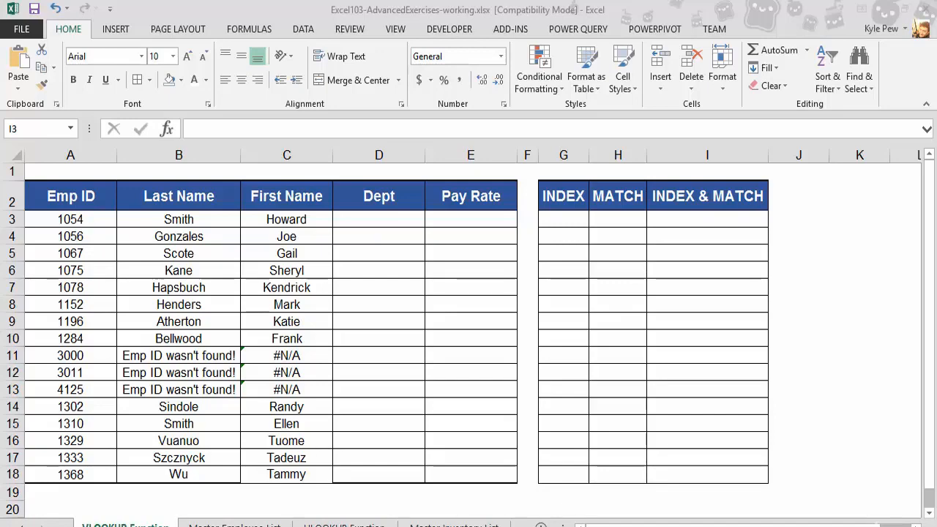
Compare the first employee ID on the VLOOKUP Function sheet with the Master Employee List, ending on the VLOOKUP Function sheet
click(73, 222)
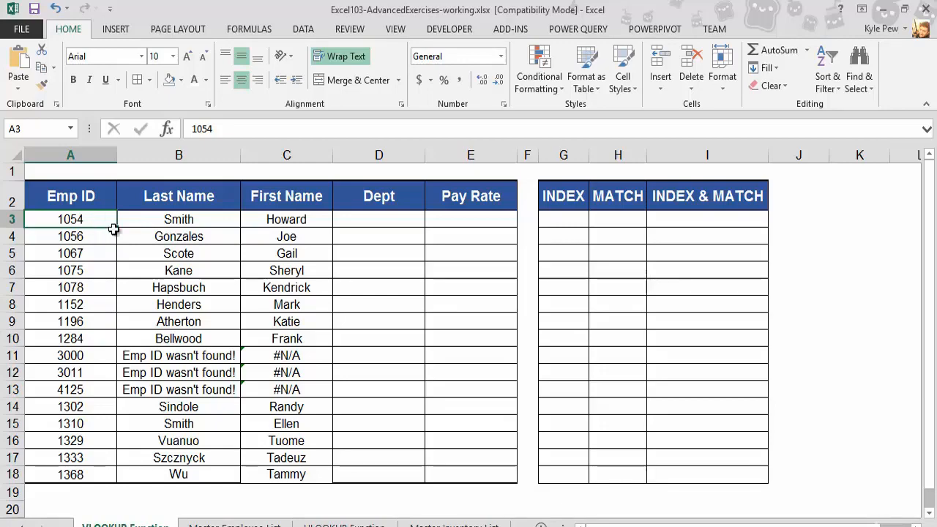
click(234, 526)
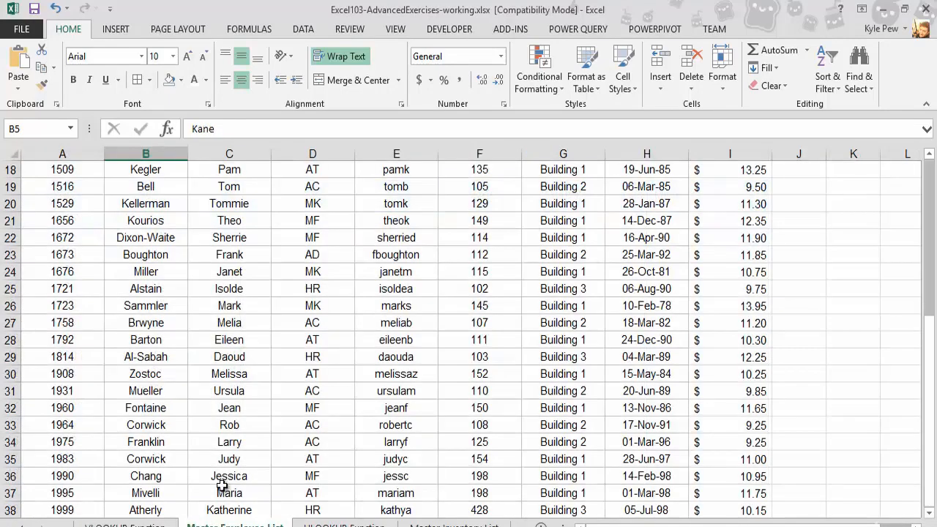
scroll(182, 407, up, 6)
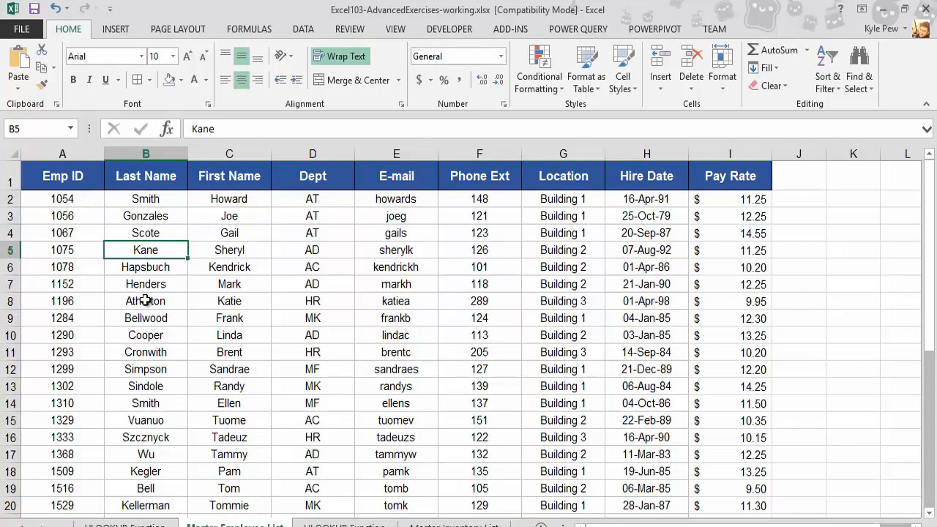
click(123, 525)
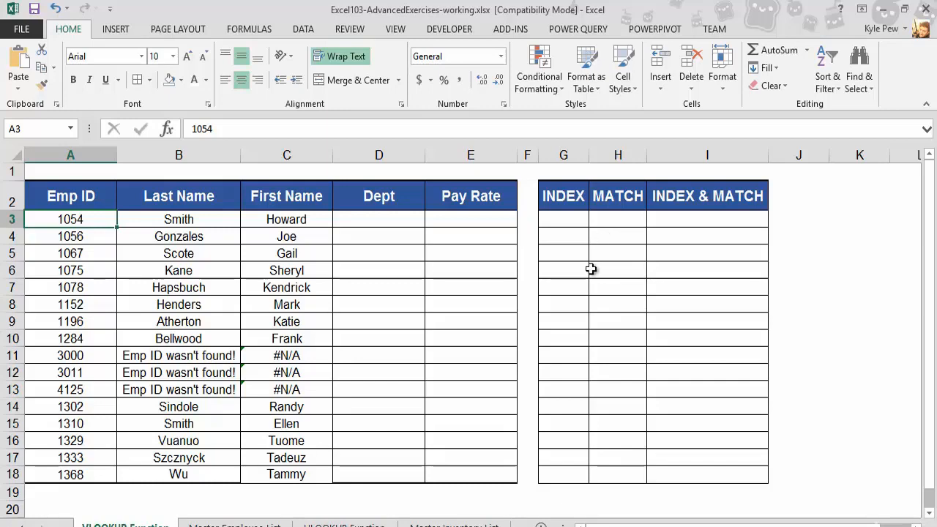
Examine the Last Name column and then both name columns together, B2:C18, as possible arrays for INDEX
click(564, 219)
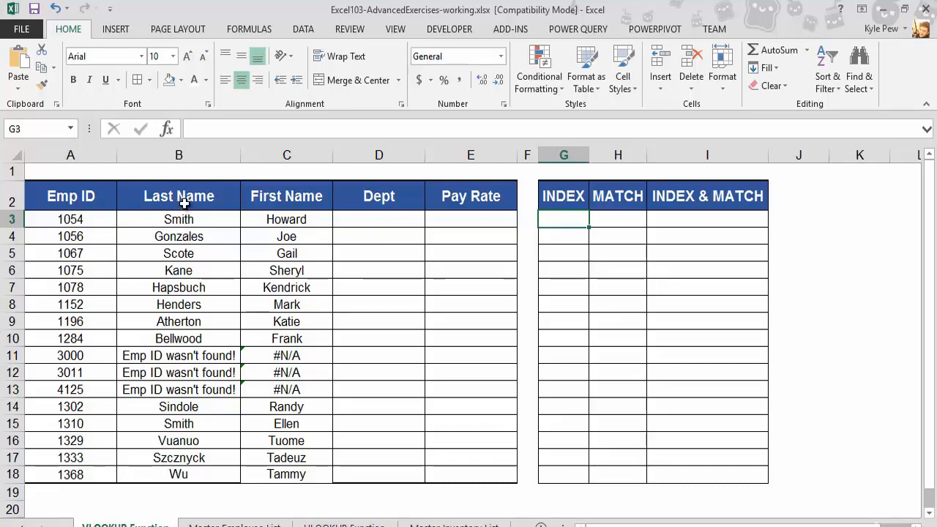
drag(184, 204, 196, 476)
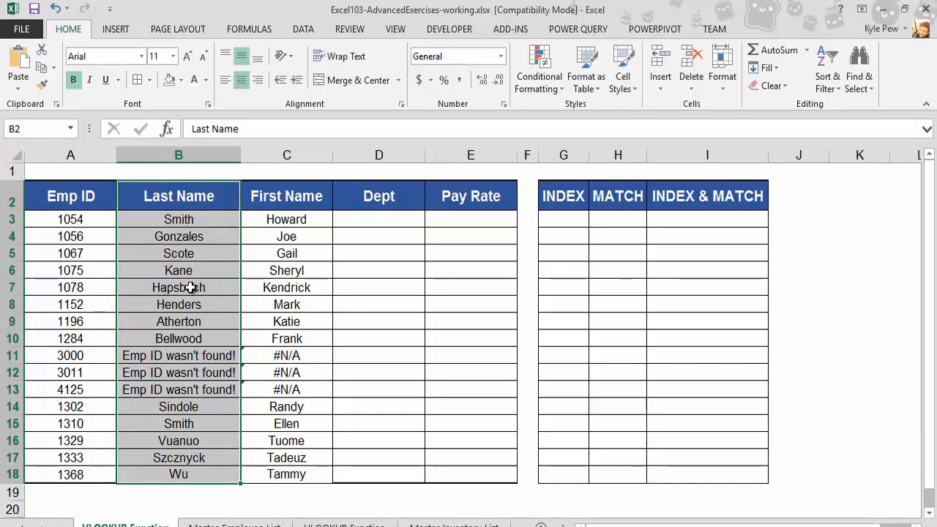
drag(183, 208, 293, 475)
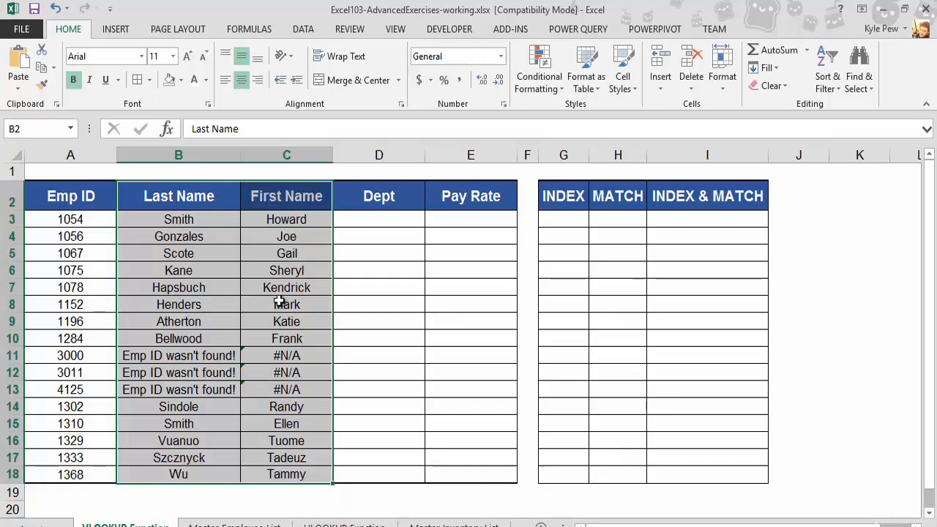
Insert an INDEX function in G3 using the array,row_num,column_num argument list
click(549, 221)
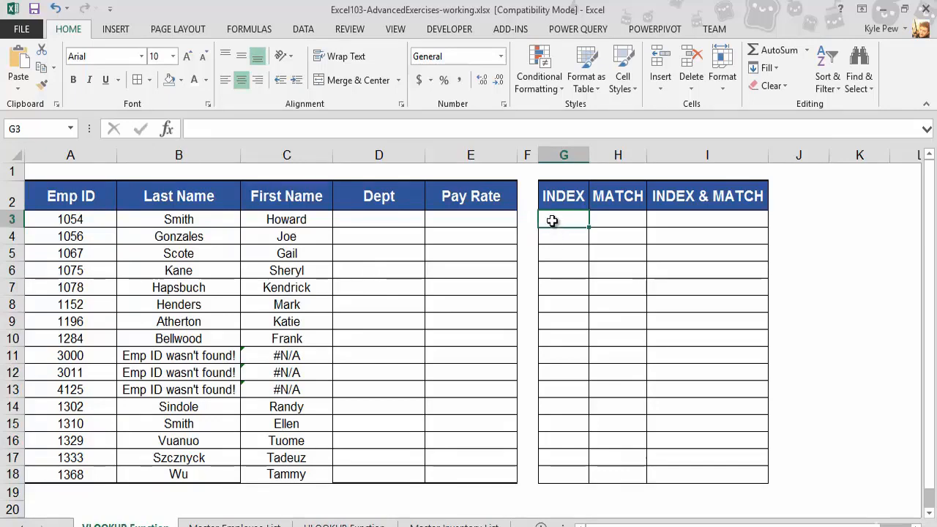
click(249, 29)
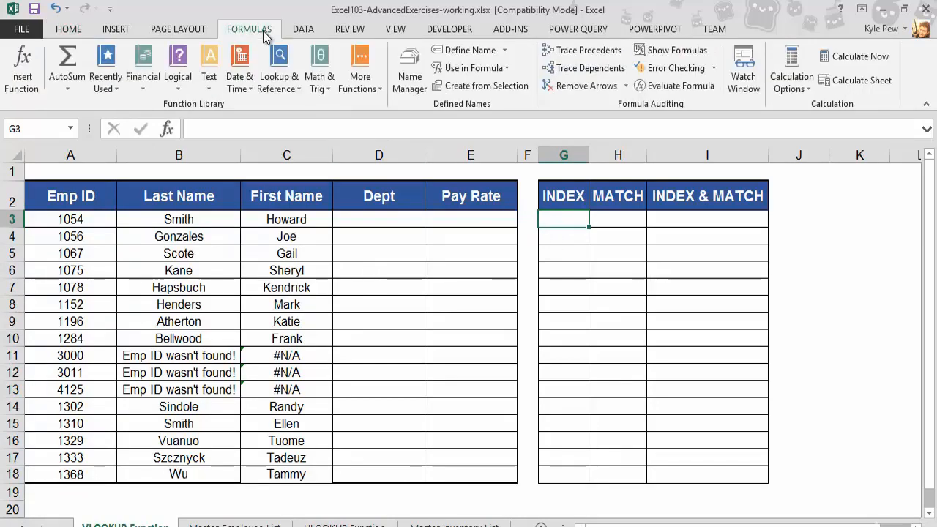
click(277, 85)
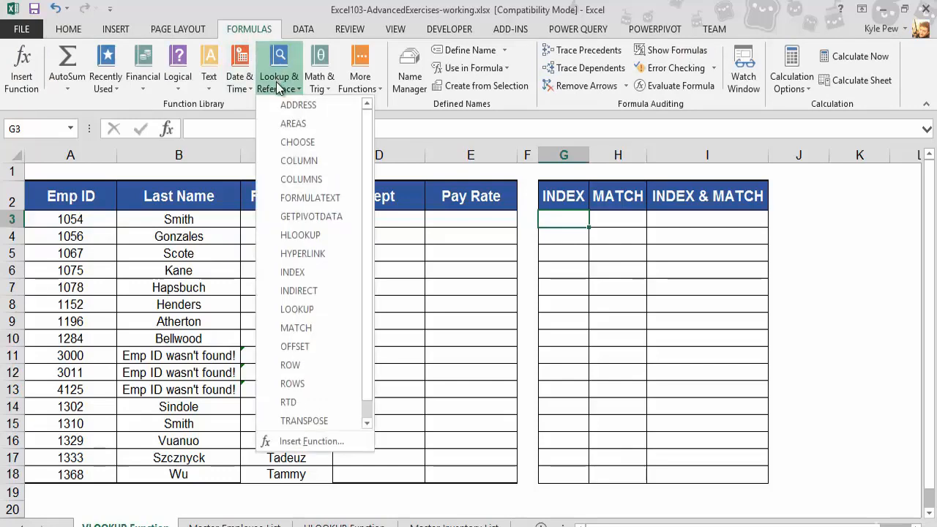
click(302, 273)
drag(514, 205, 306, 232)
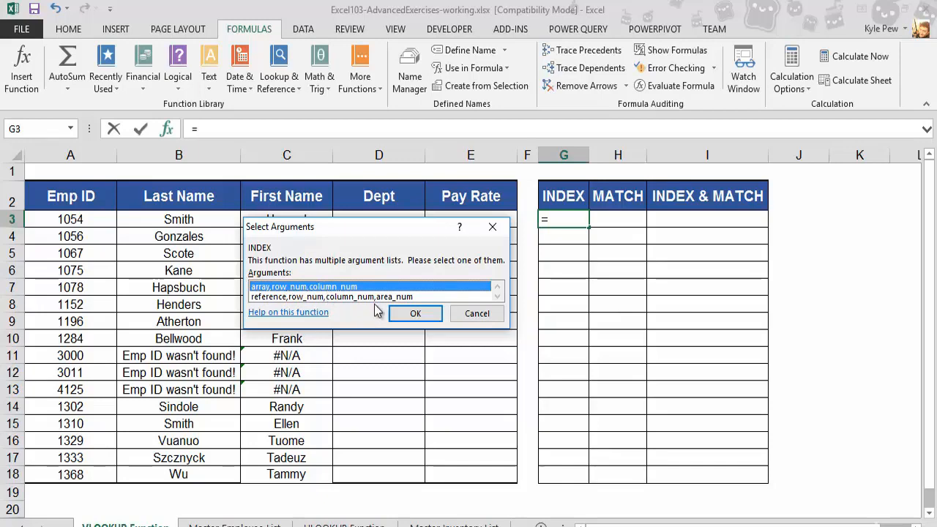
click(408, 316)
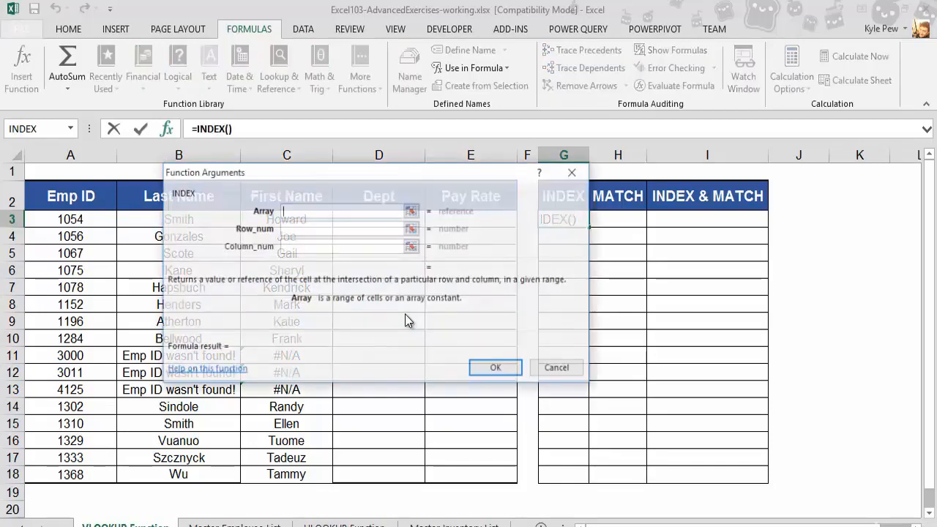
Complete the INDEX function in G3 with array C2:C18 and row number 7, then check the First Name range
drag(292, 168, 375, 235)
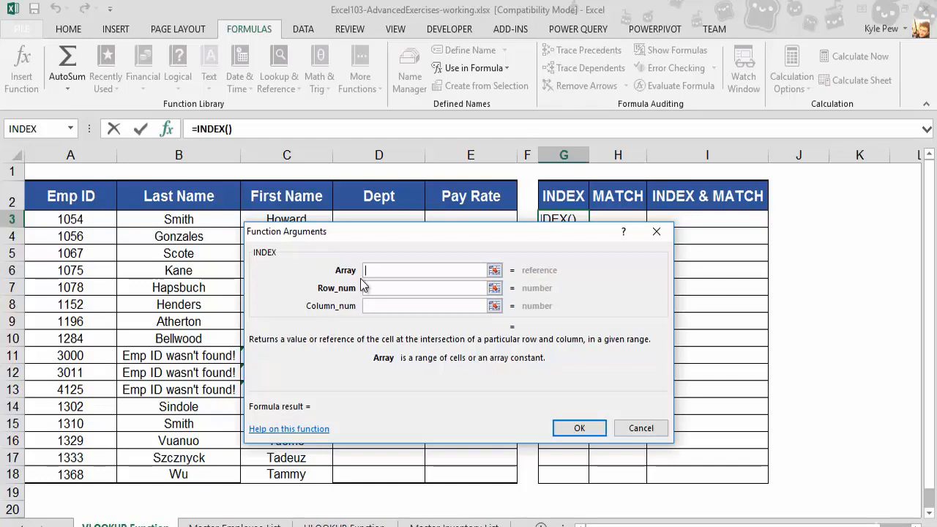
drag(334, 231, 440, 236)
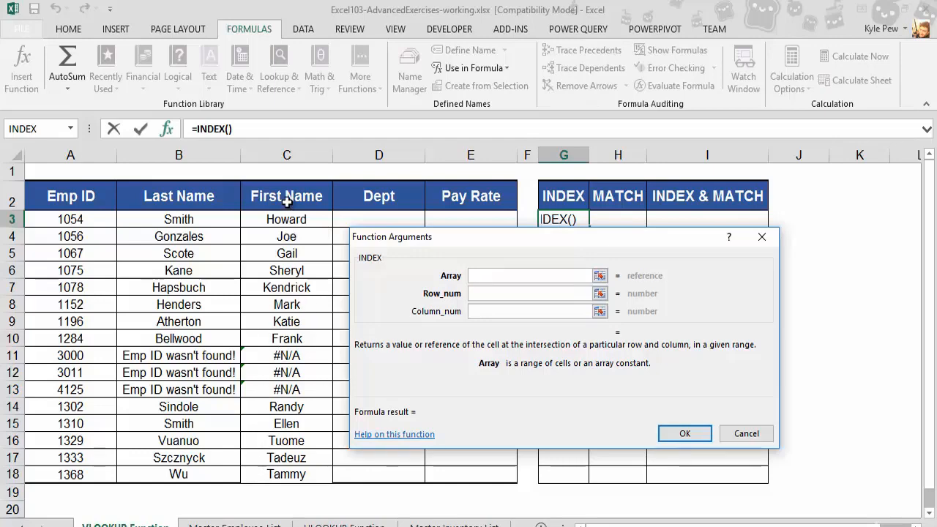
drag(286, 203, 278, 472)
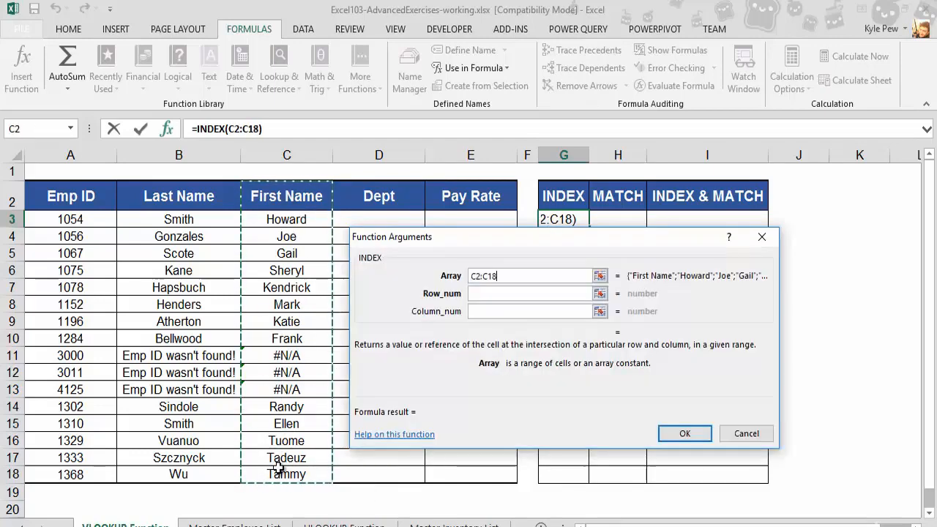
click(488, 293)
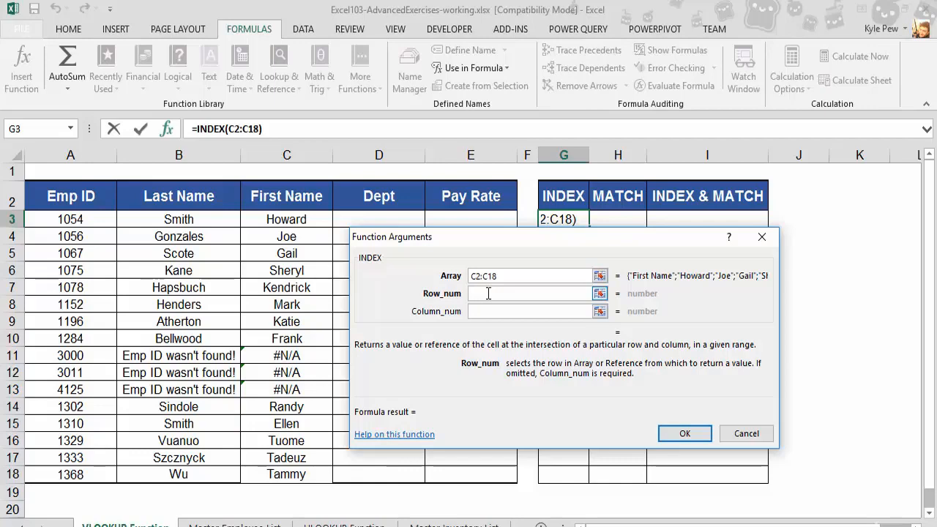
text(7)
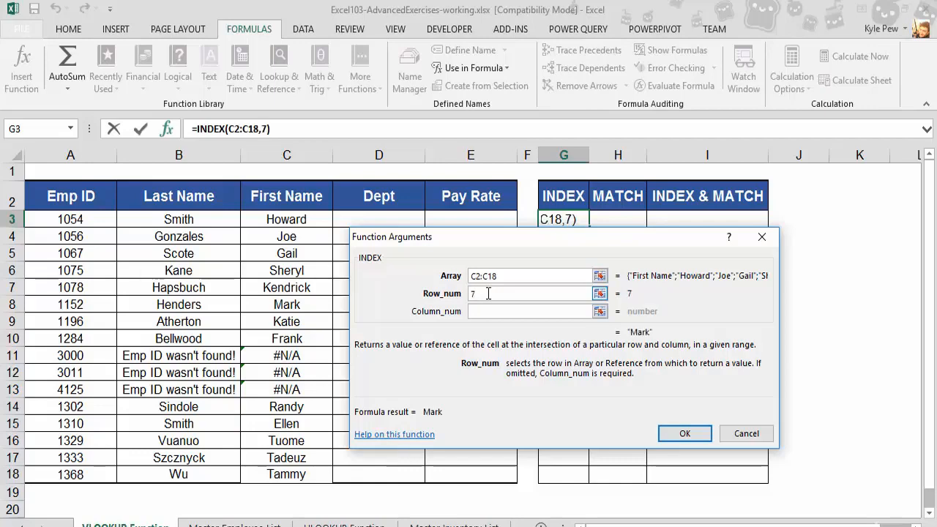
key(Tab)
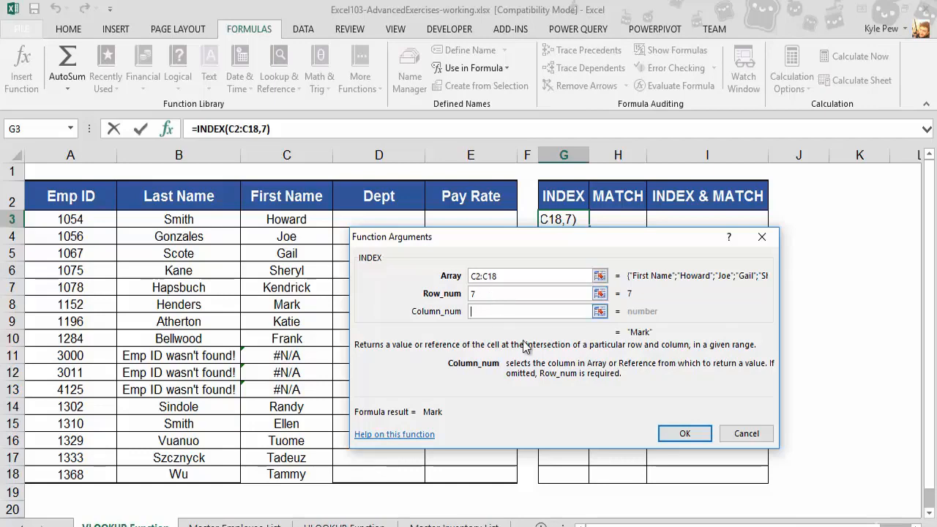
click(683, 434)
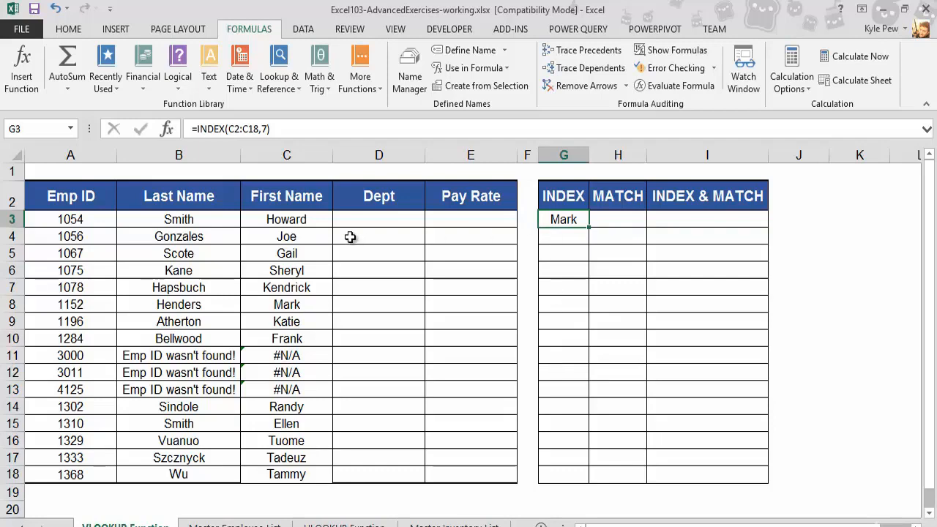
drag(298, 189, 276, 475)
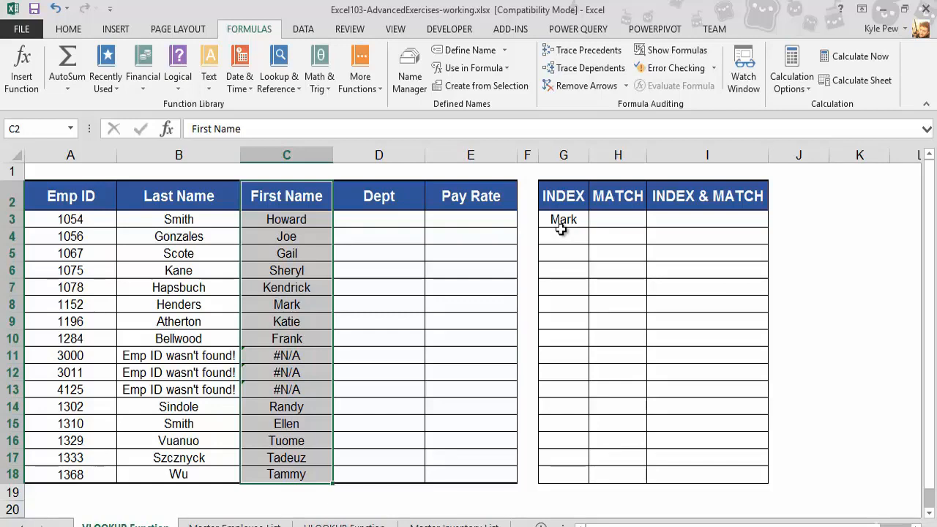
Insert a MATCH function in H3 with the employee ID in A6 as the lookup value
click(600, 220)
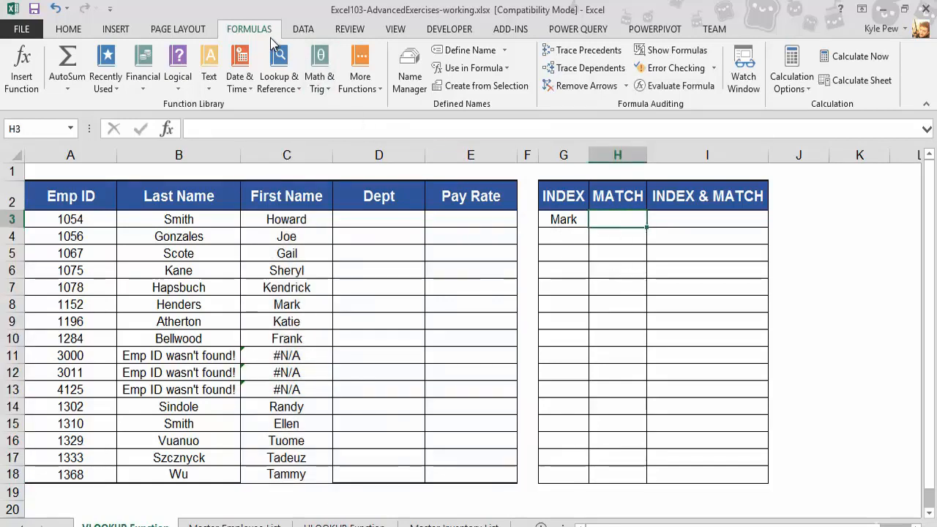
click(272, 84)
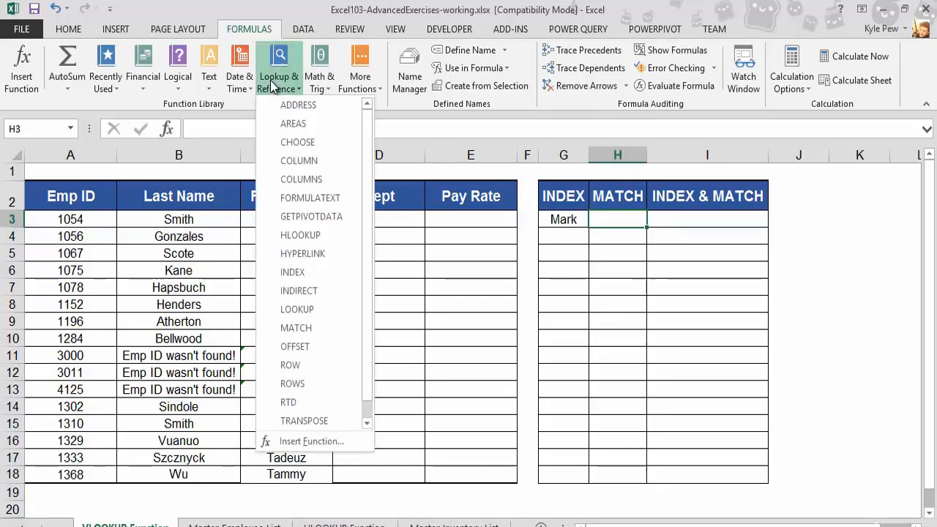
scroll(305, 253, down, 1)
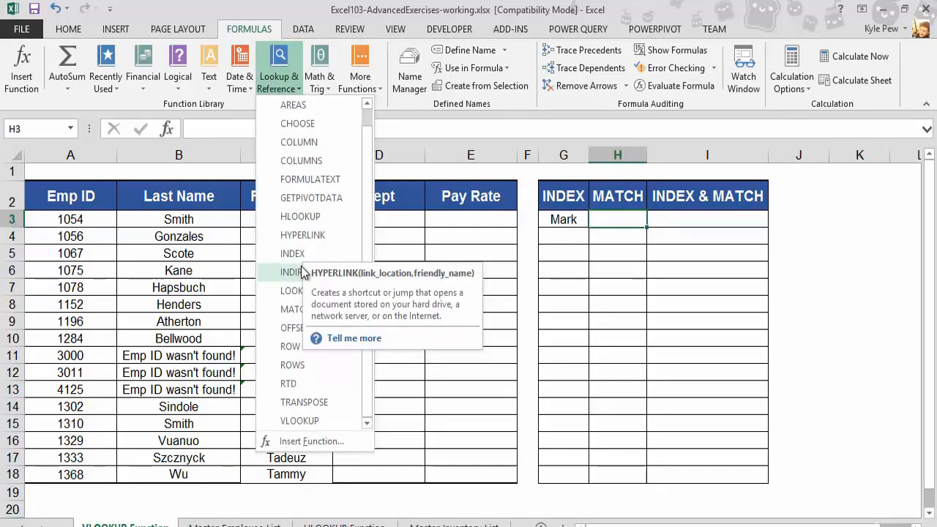
click(295, 309)
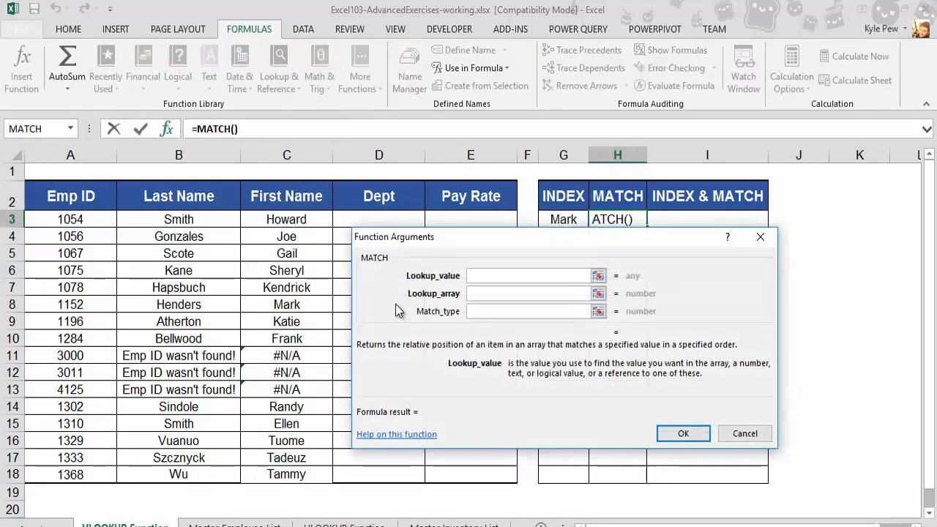
drag(457, 247, 208, 261)
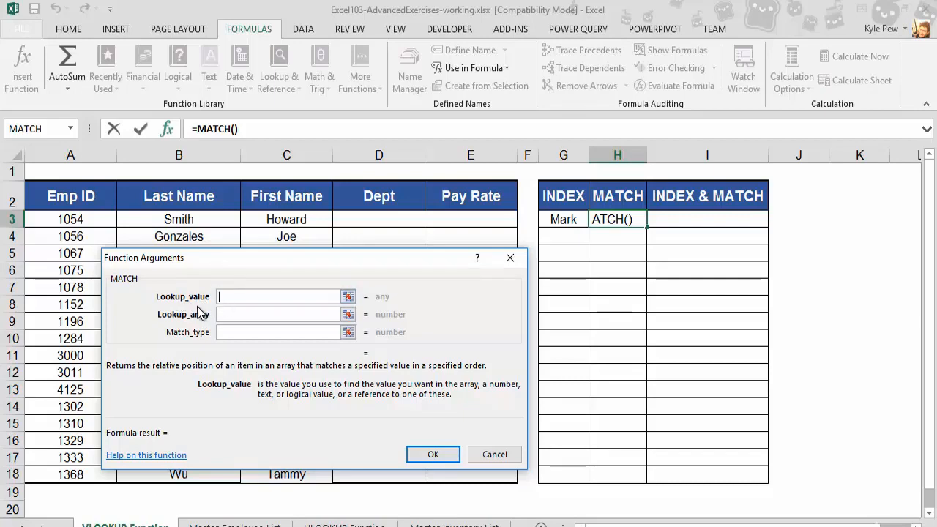
drag(217, 263, 422, 290)
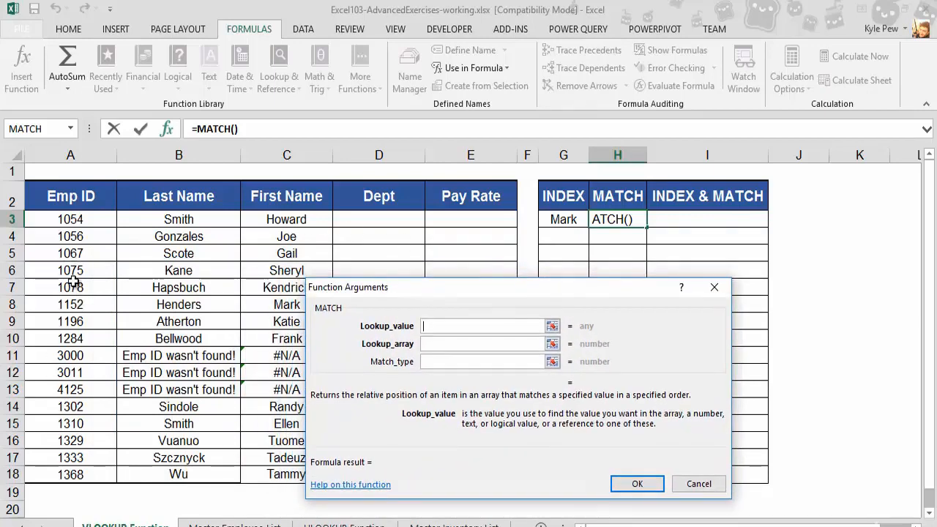
click(92, 270)
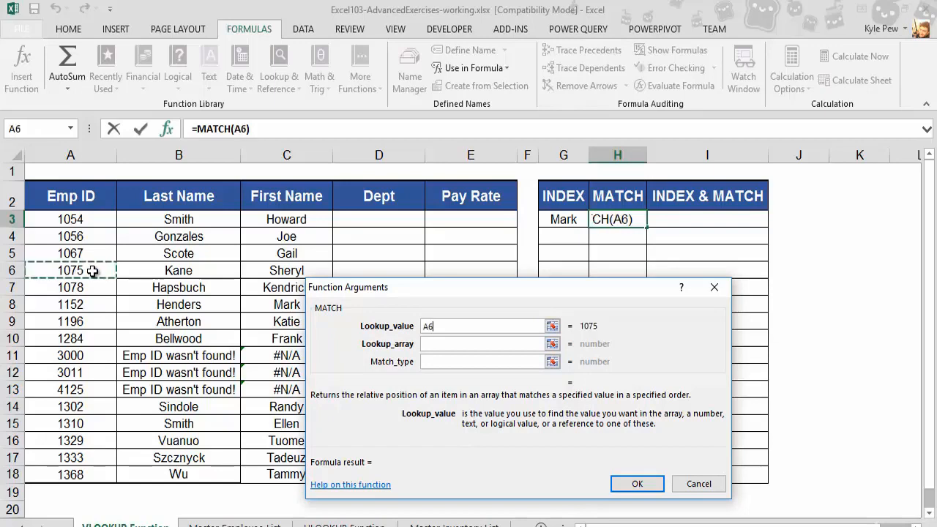
Complete the MATCH function with lookup array A2:A18 and match type true
click(443, 342)
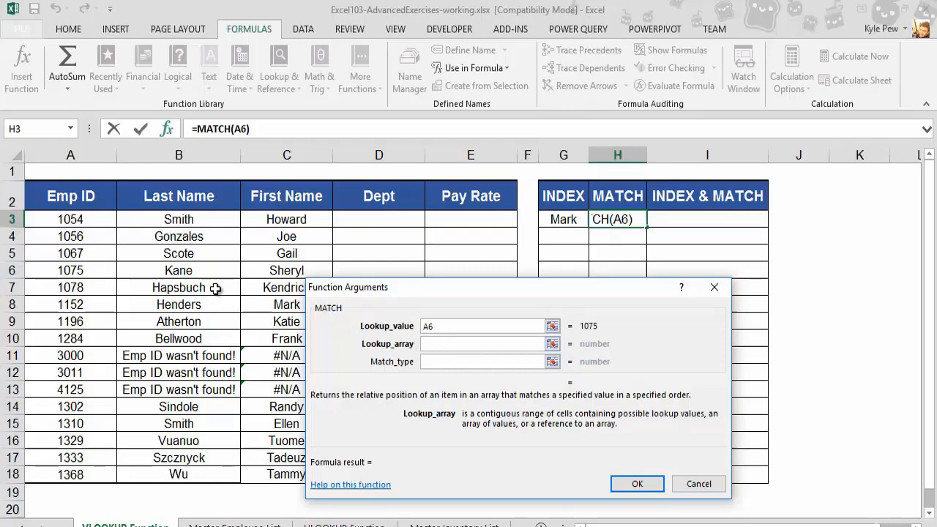
drag(65, 197, 79, 474)
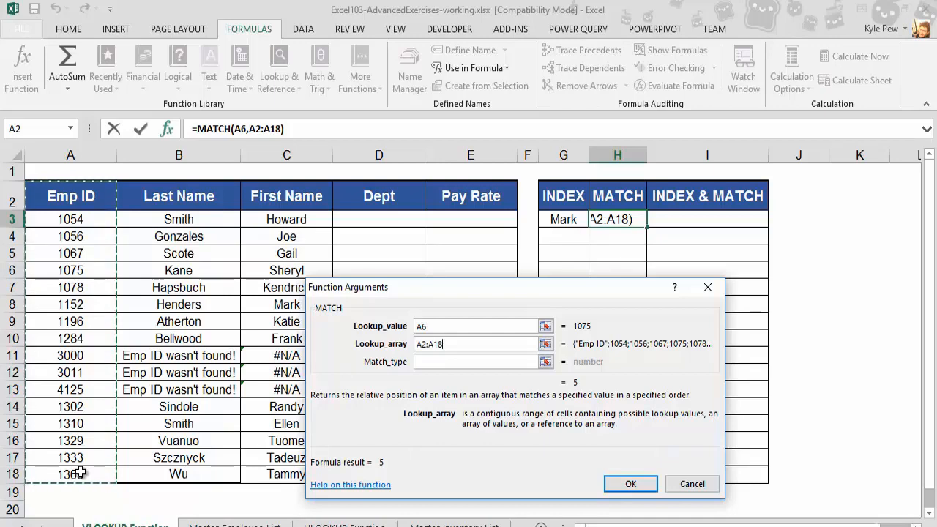
click(423, 361)
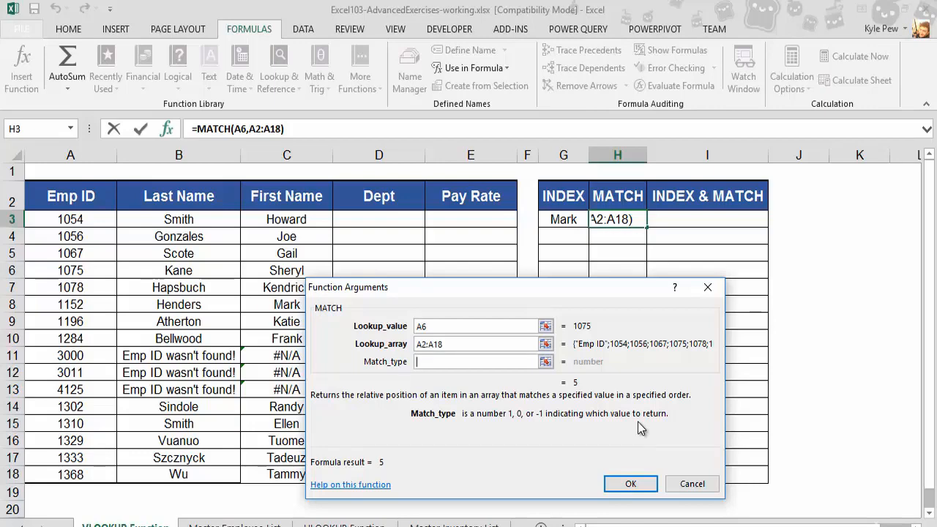
text(true)
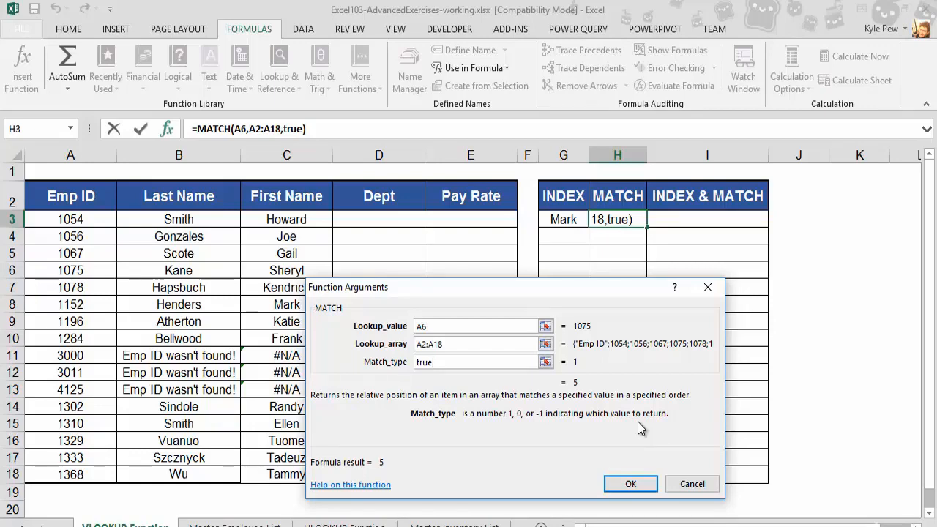
click(628, 486)
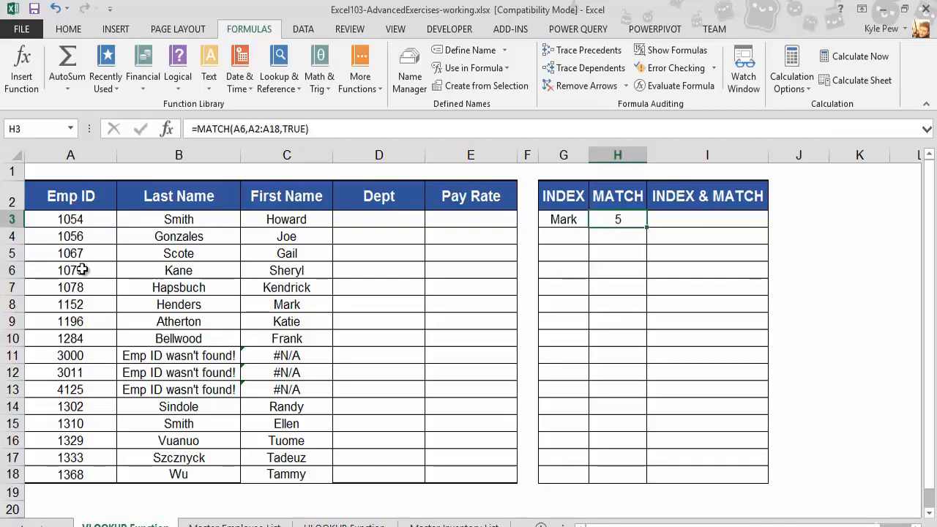
Insert an INDEX function in I3 using the array,row_num,column_num argument list
click(686, 221)
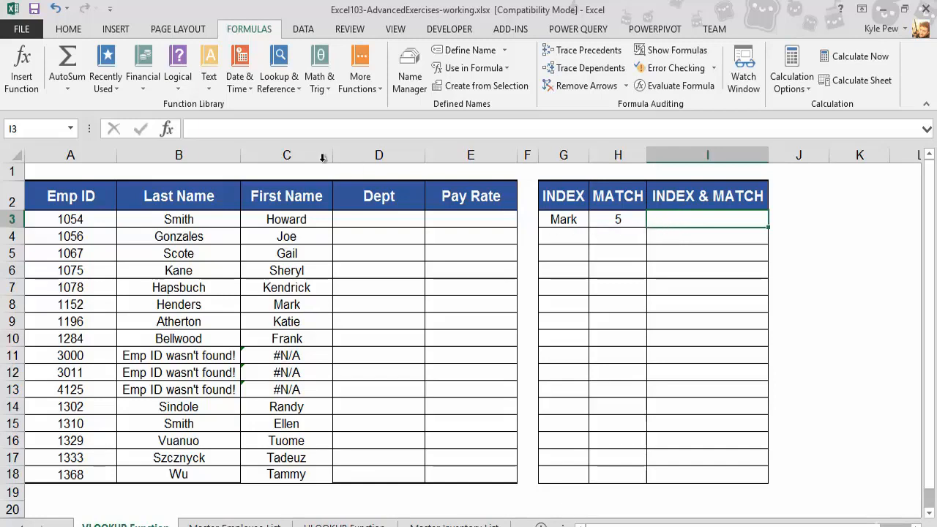
click(279, 85)
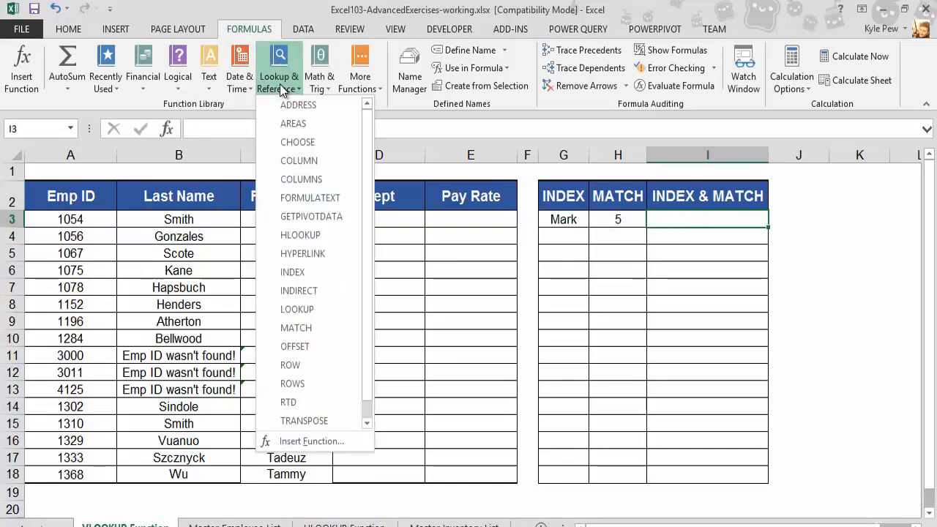
click(294, 272)
drag(462, 340, 391, 268)
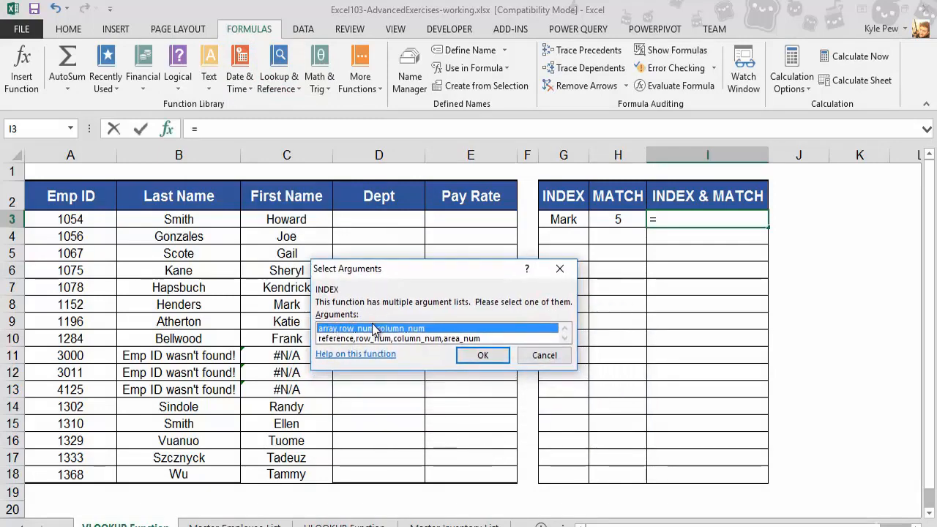
click(472, 347)
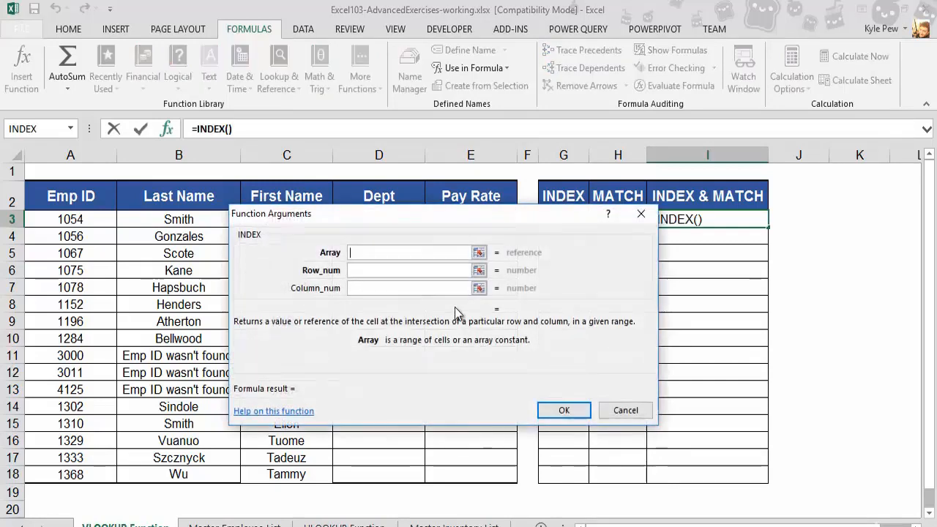
Set the INDEX array to the Last Name column of the Master Employee List, B1:B38
drag(349, 211, 465, 262)
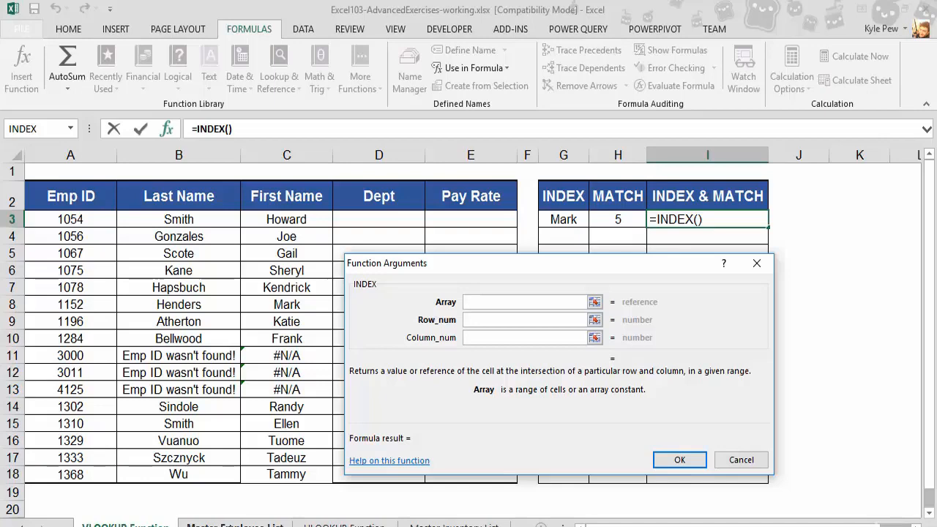
click(235, 524)
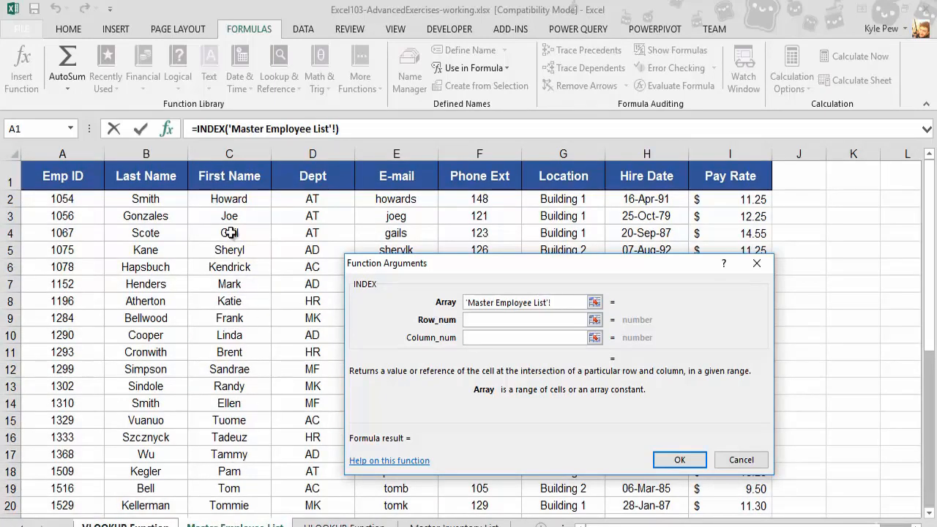
click(148, 172)
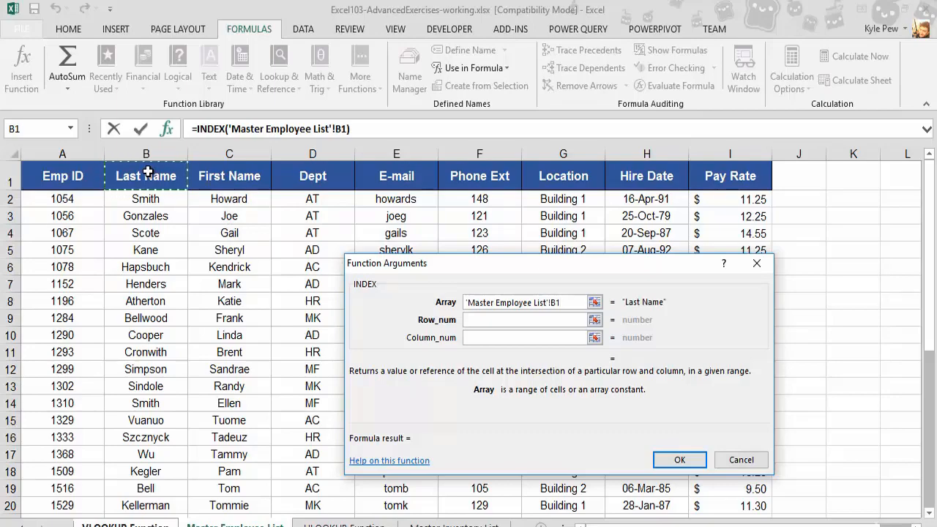
key(ctrl+shift+Down)
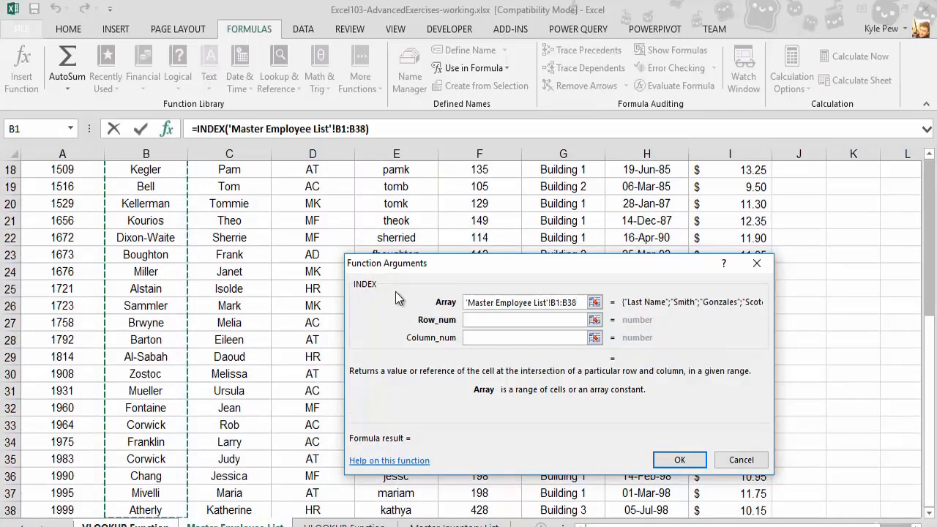
Nest a MATCH function as the row number of INDEX, with A5 on the VLOOKUP Function sheet as its lookup value
click(483, 321)
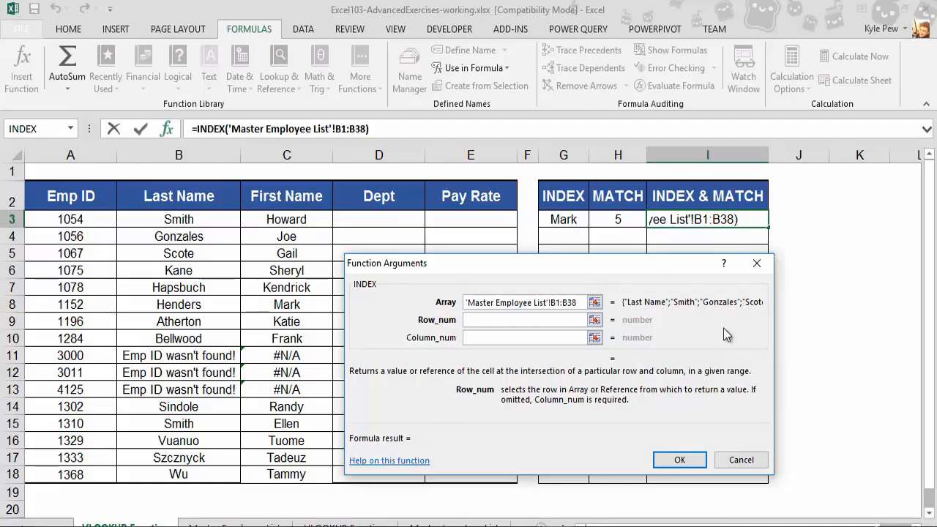
text(match()
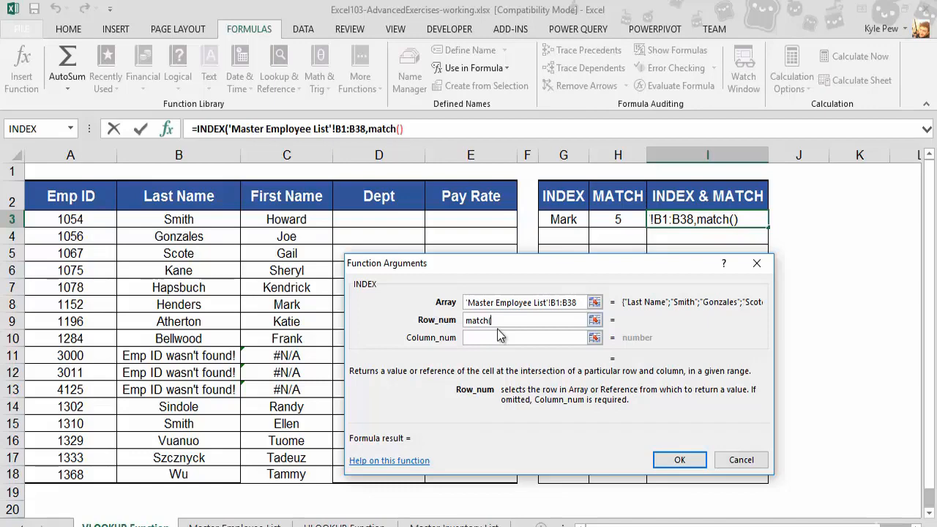
click(382, 130)
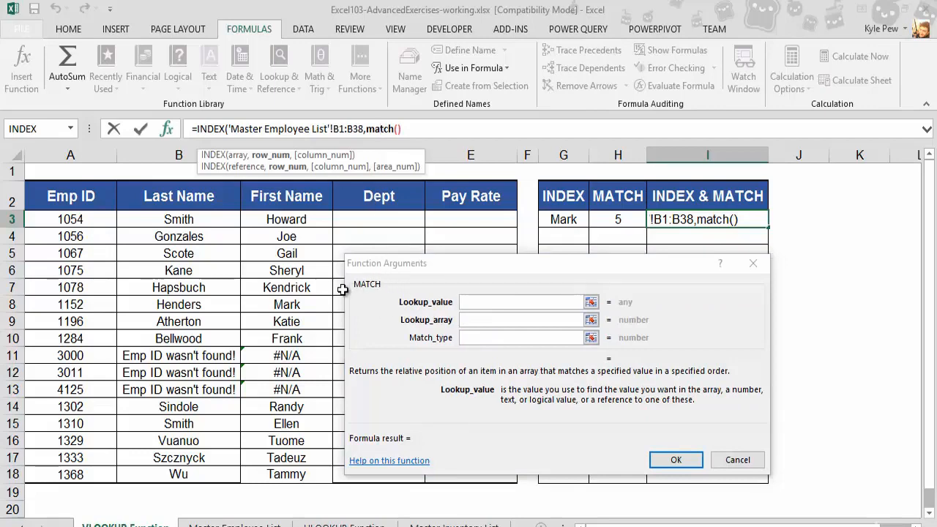
click(471, 303)
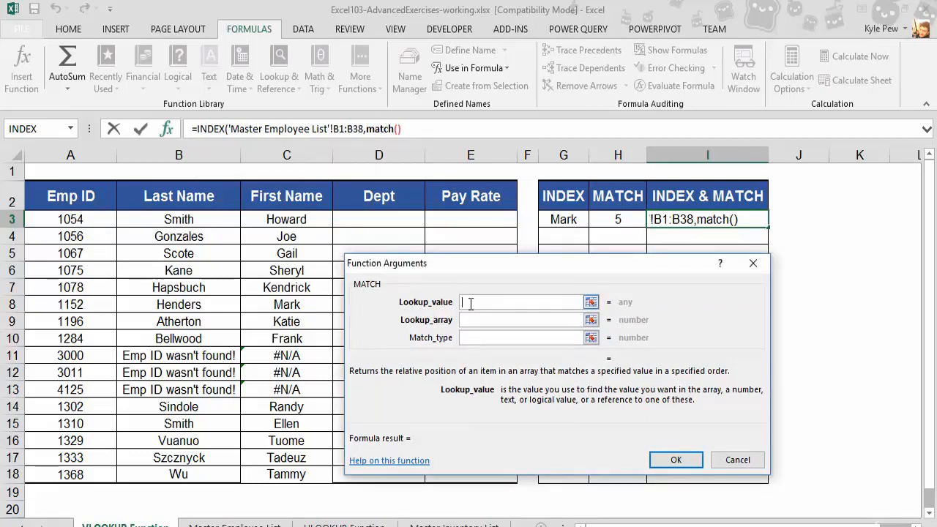
click(77, 255)
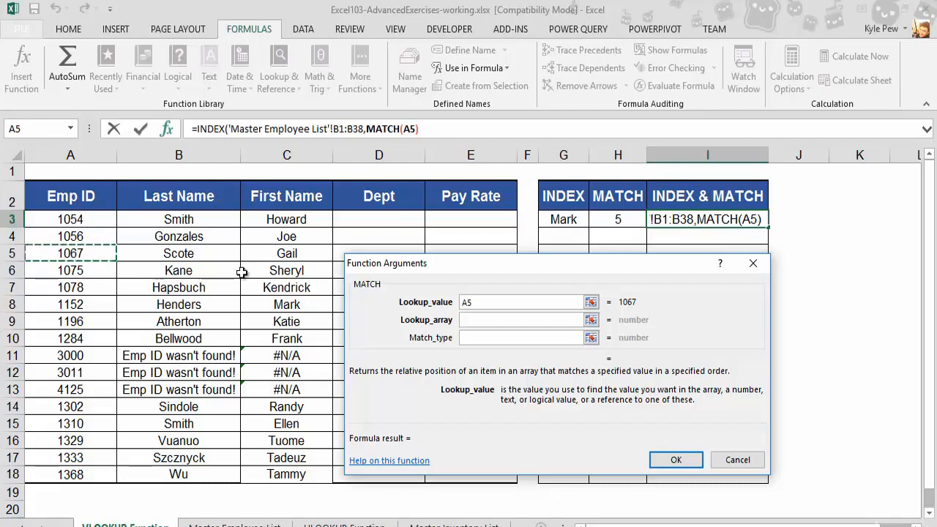
Set the nested MATCH function's lookup array to the Emp ID column of the Master Employee List, A1:A38
click(466, 320)
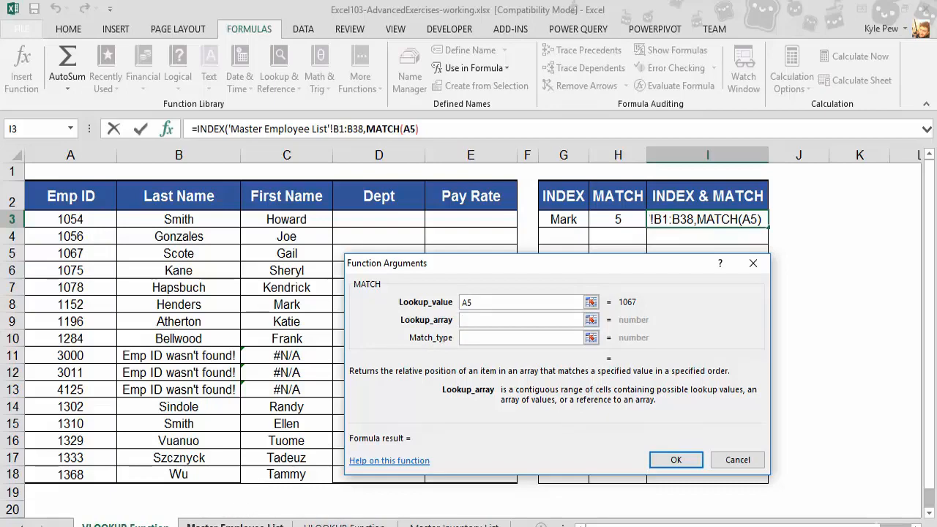
click(232, 523)
scroll(74, 265, up, 6)
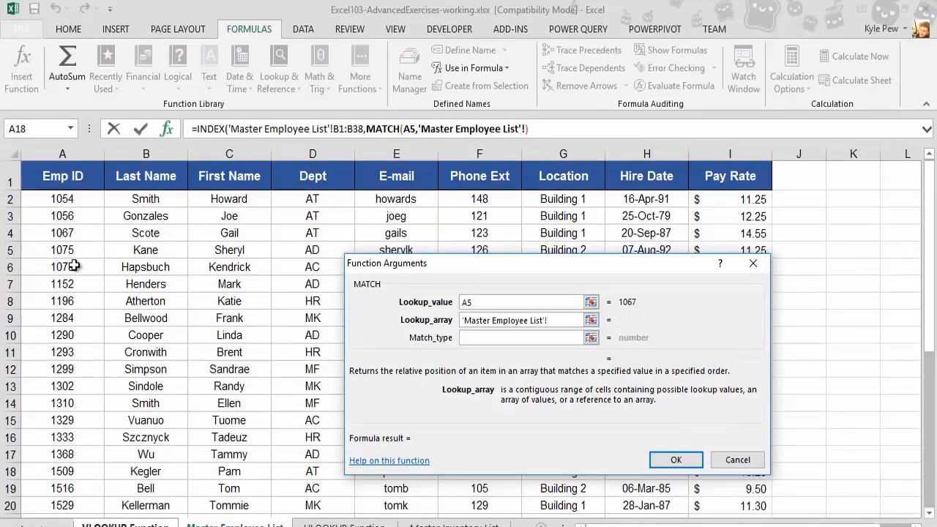
click(57, 183)
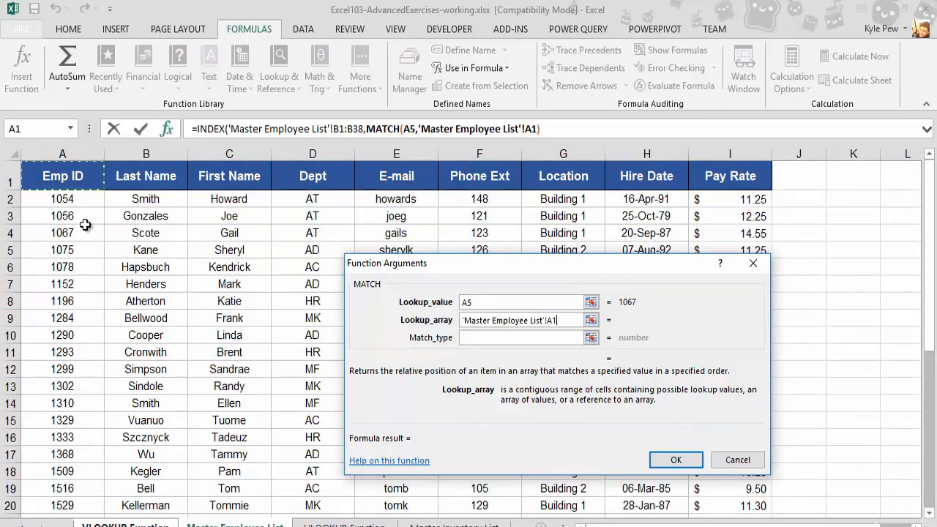
key(ctrl+shift+Down)
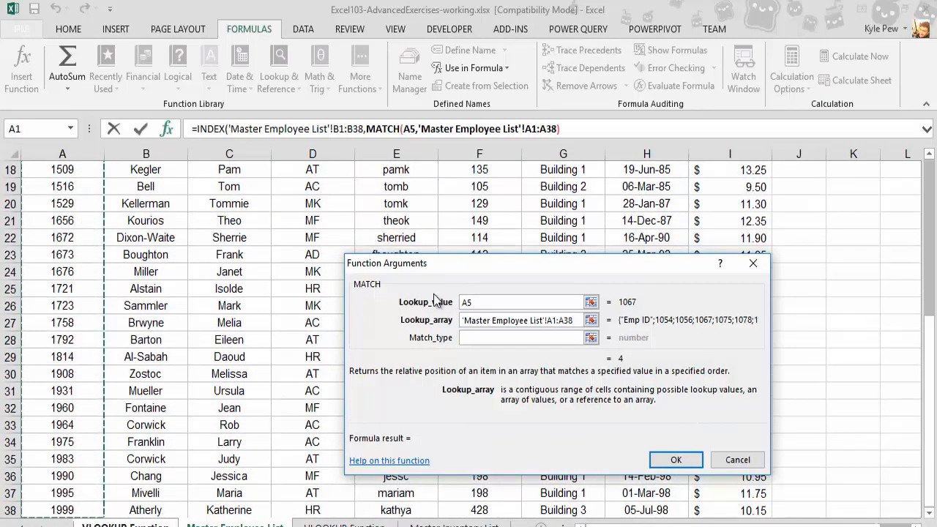
Set the MATCH type to true, return to the outer INDEX arguments and complete the formula without a column number
click(471, 336)
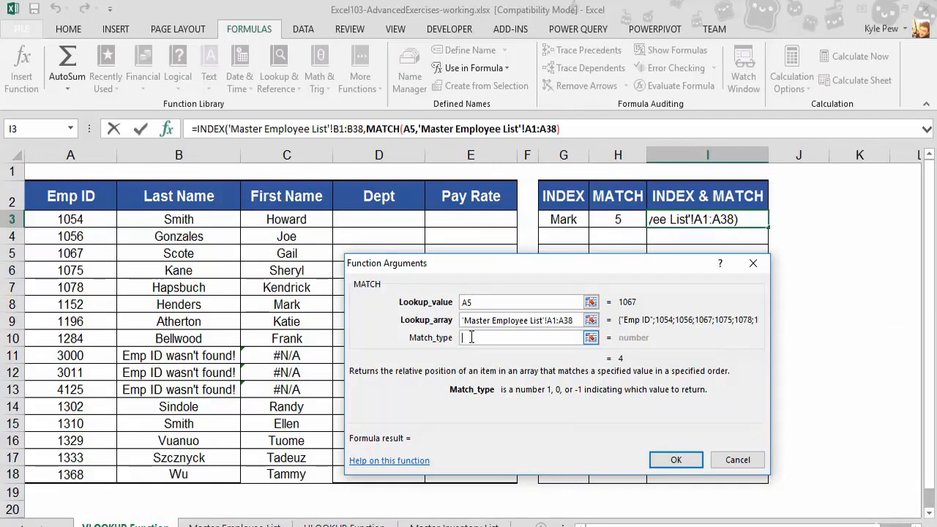
text(true)
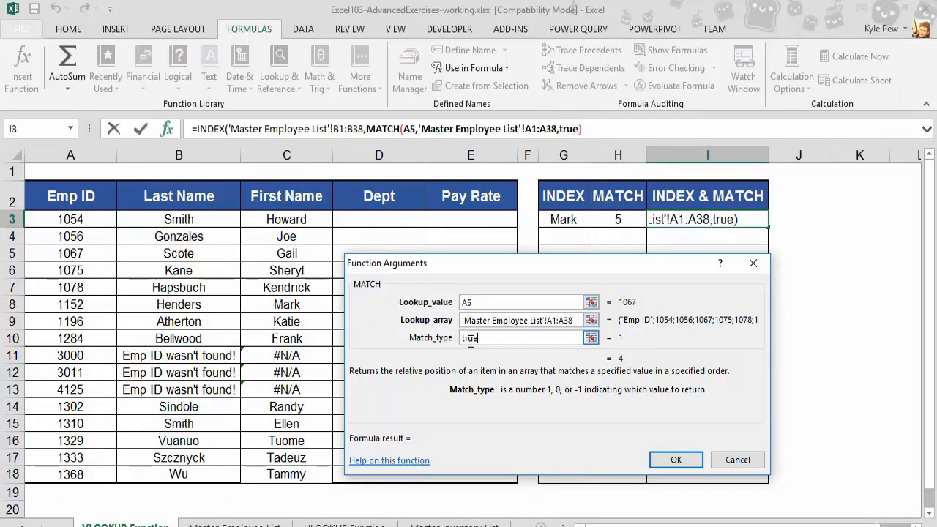
key(Tab)
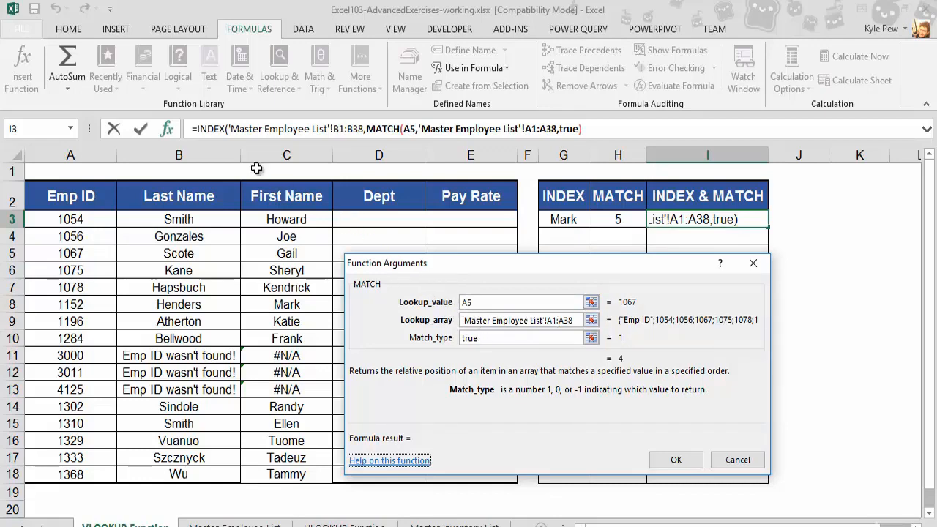
click(208, 129)
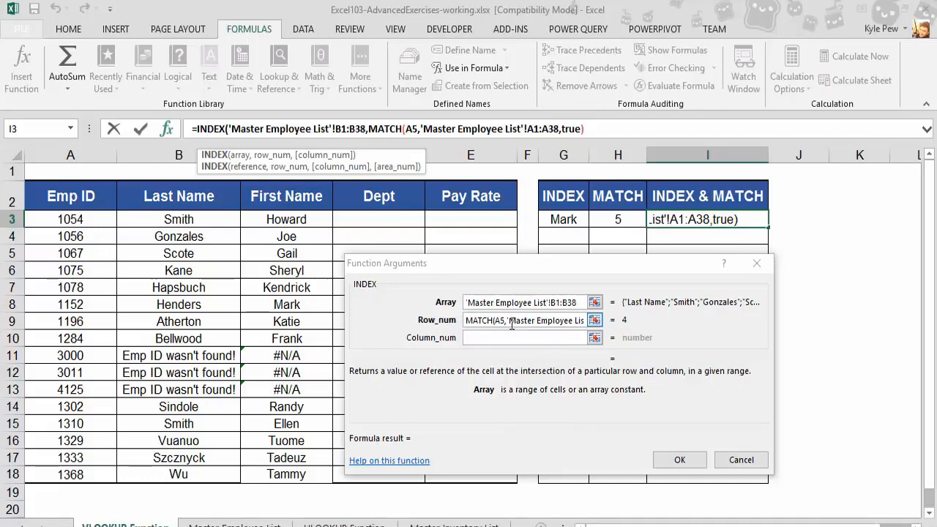
click(493, 342)
click(678, 463)
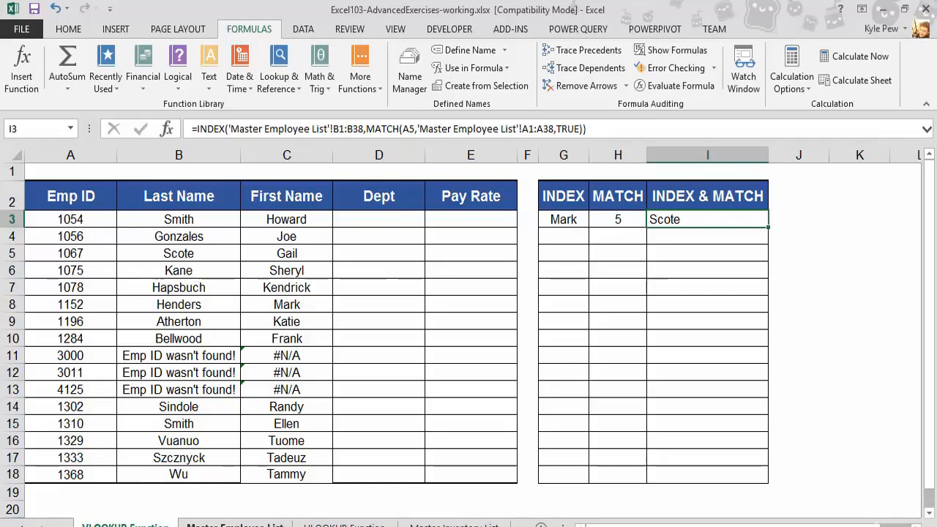
Check the formula's result against the Emp ID and Last Name in row 4 of the Master Employee List, and return to the VLOOKUP Function sheet
click(234, 526)
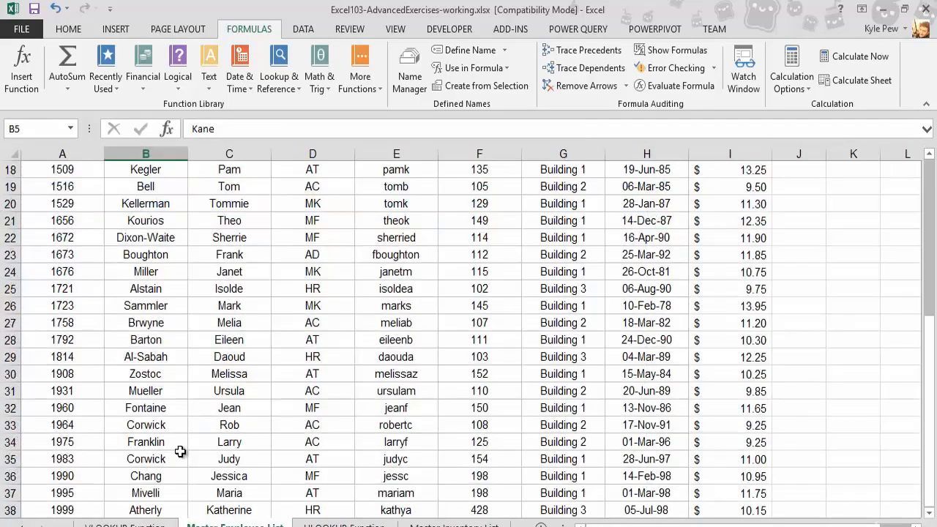
scroll(108, 258, up, 6)
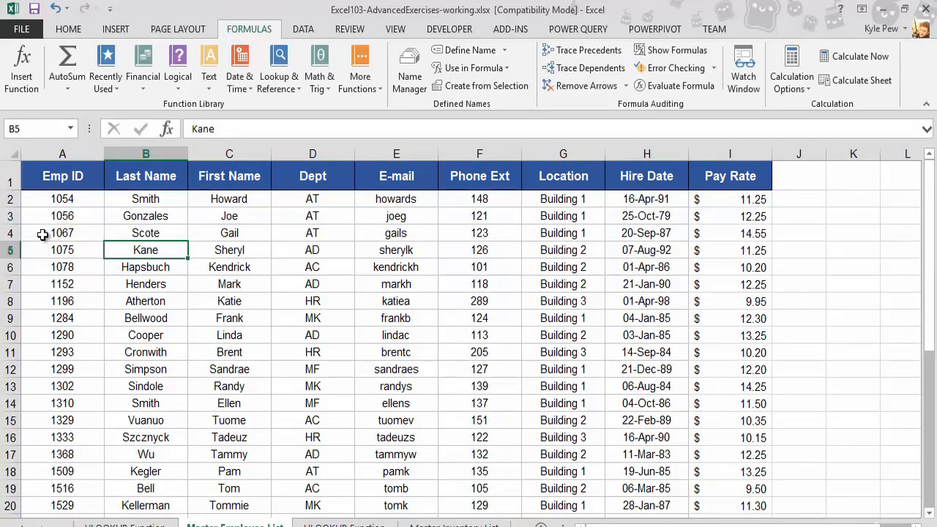
click(40, 233)
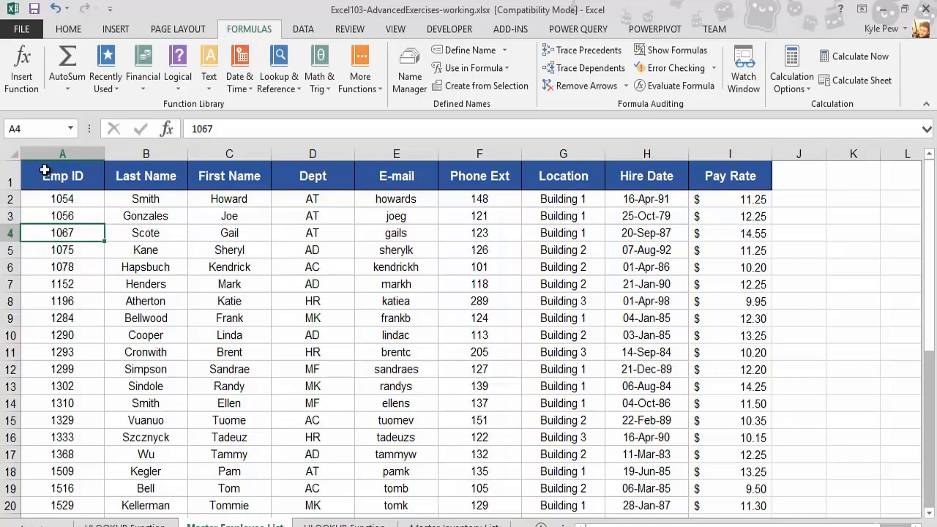
click(148, 233)
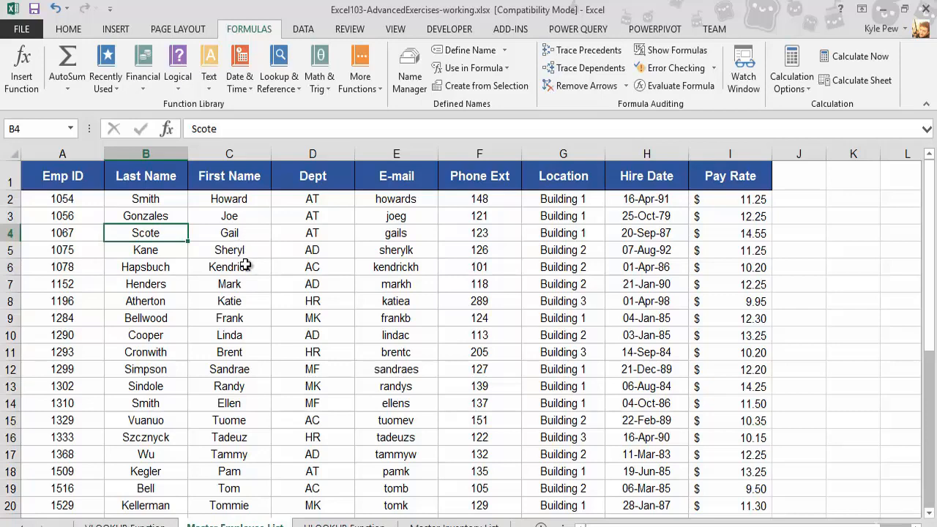
click(121, 526)
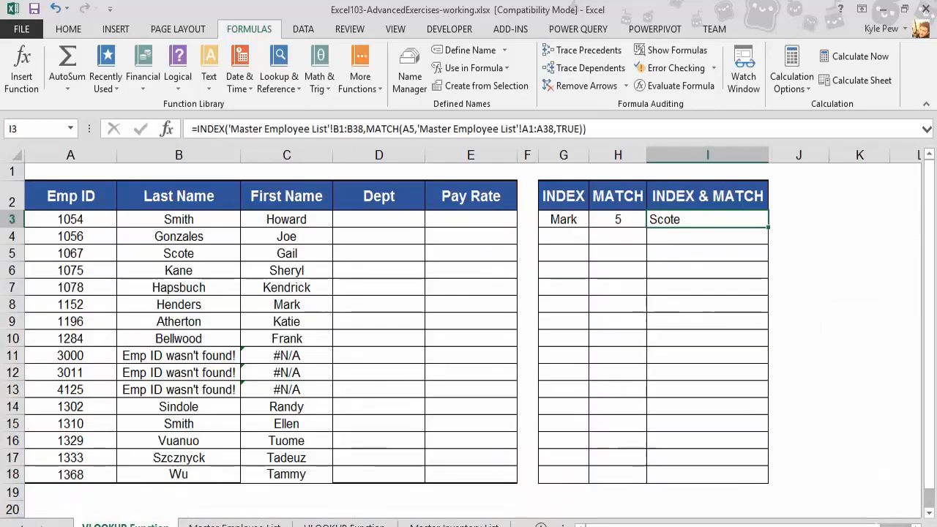